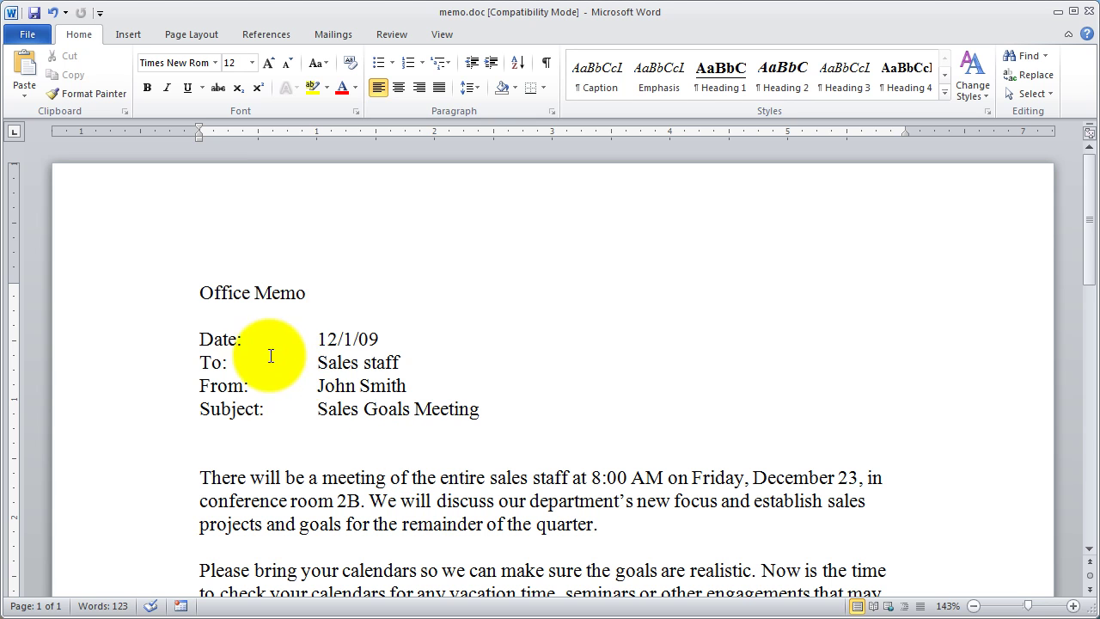
Step: Save the open memo document under its existing name
click(37, 34)
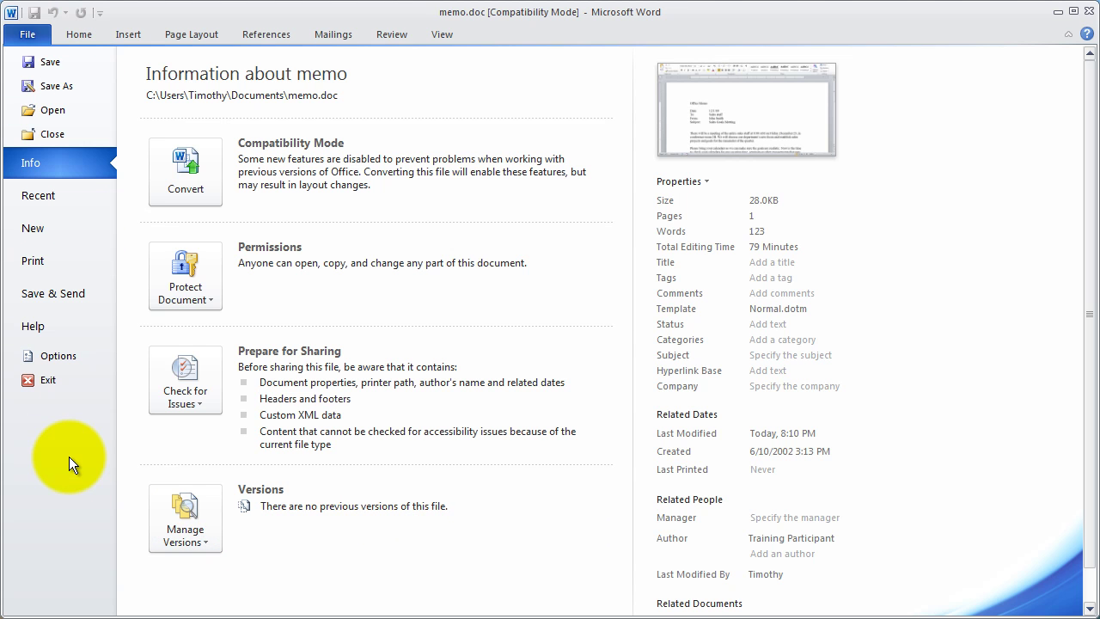
click(41, 61)
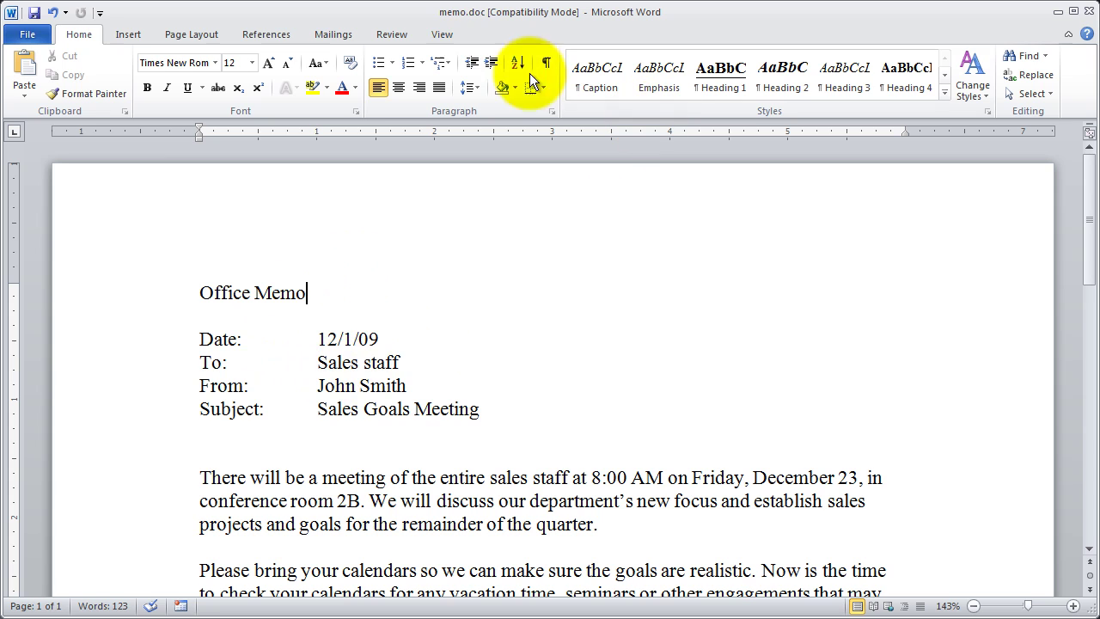
click(25, 35)
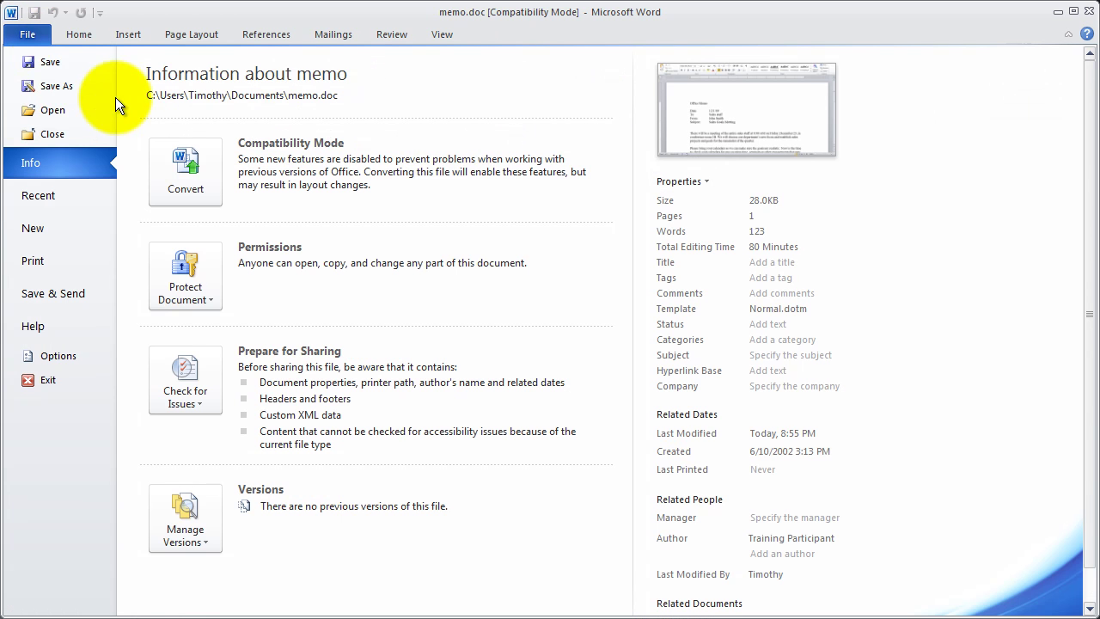
click(56, 86)
drag(282, 12, 392, 54)
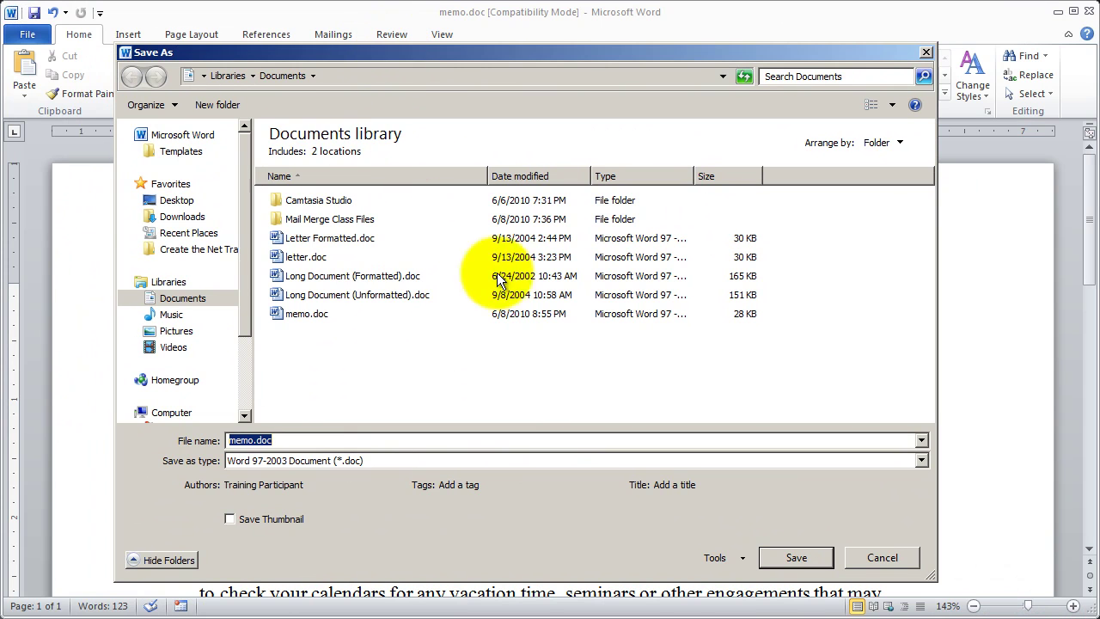
click(883, 558)
Step: Start a Save As of the memo and choose the My Documents folder in the Documents library as the location
click(25, 33)
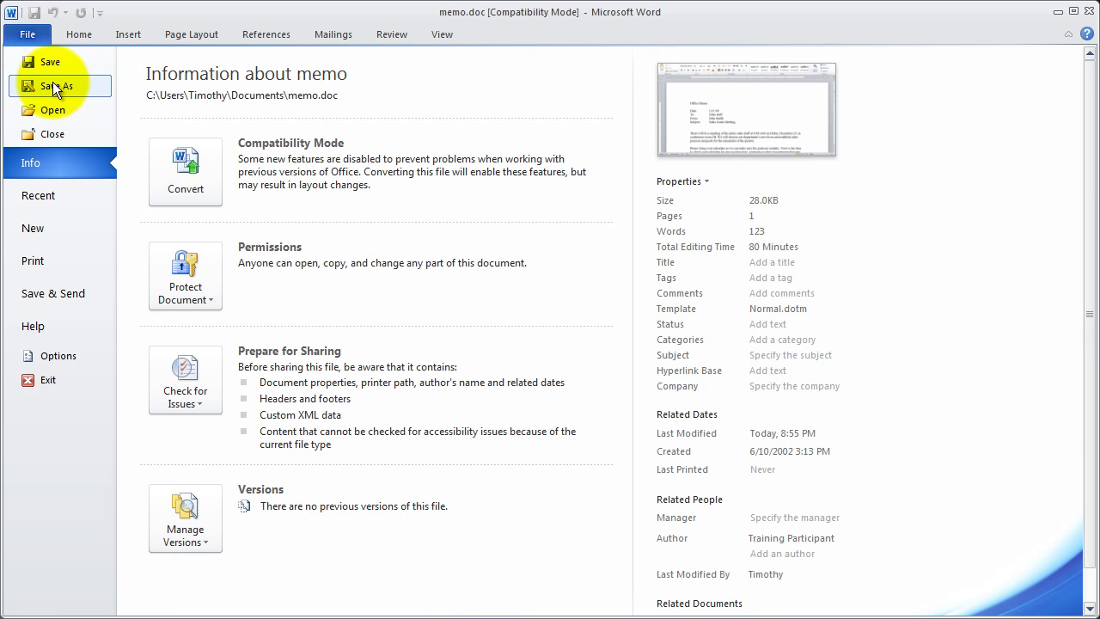
click(52, 81)
drag(320, 54, 347, 48)
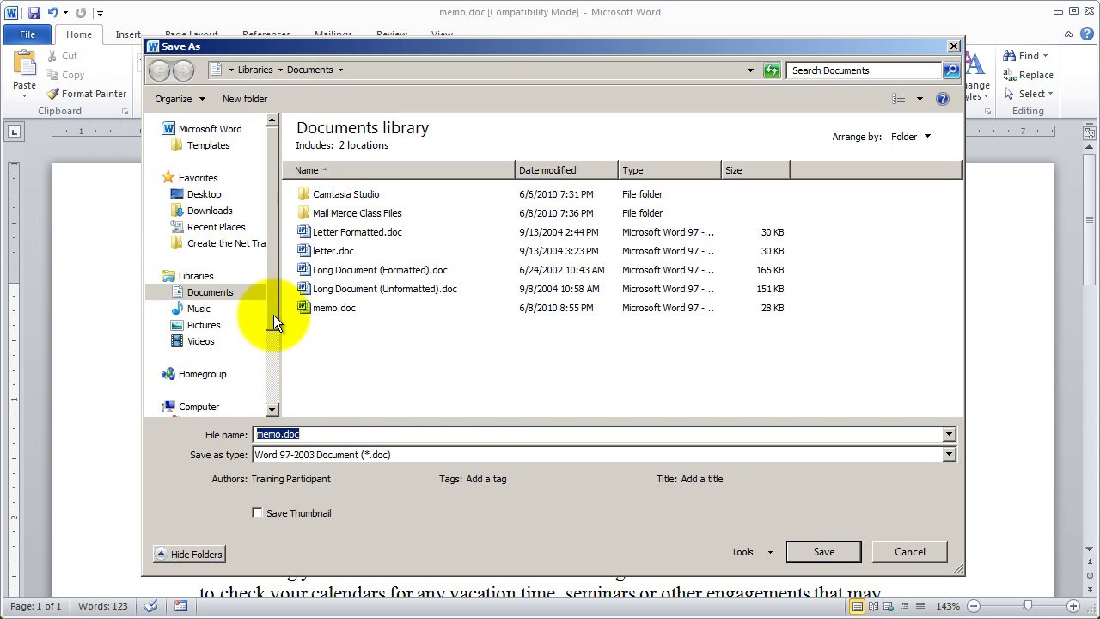
drag(273, 314, 274, 355)
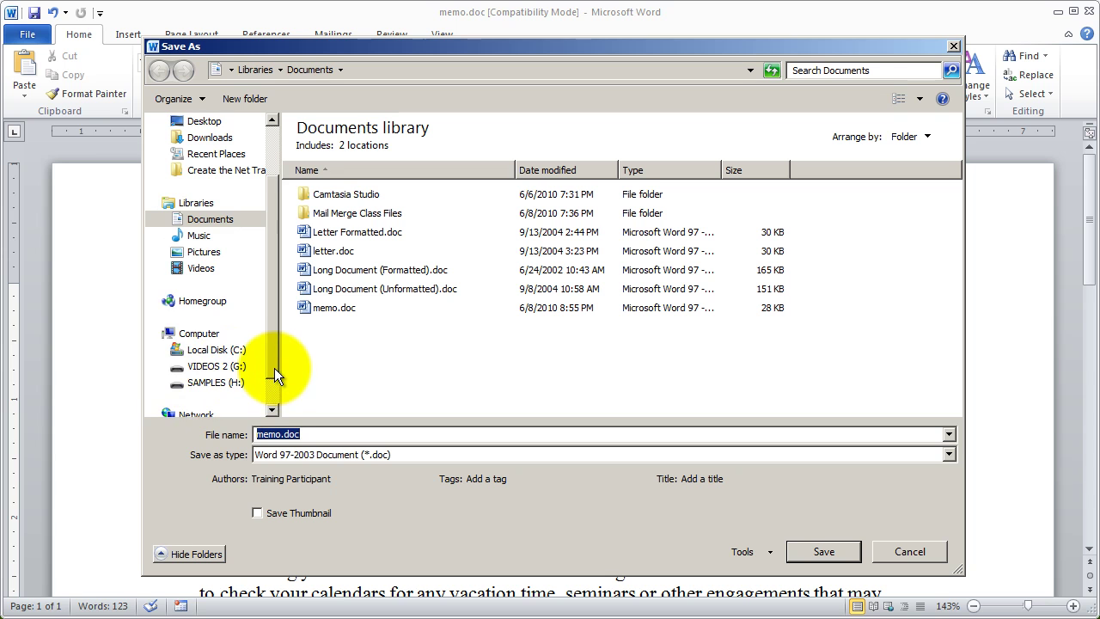
scroll(275, 374, down, 1)
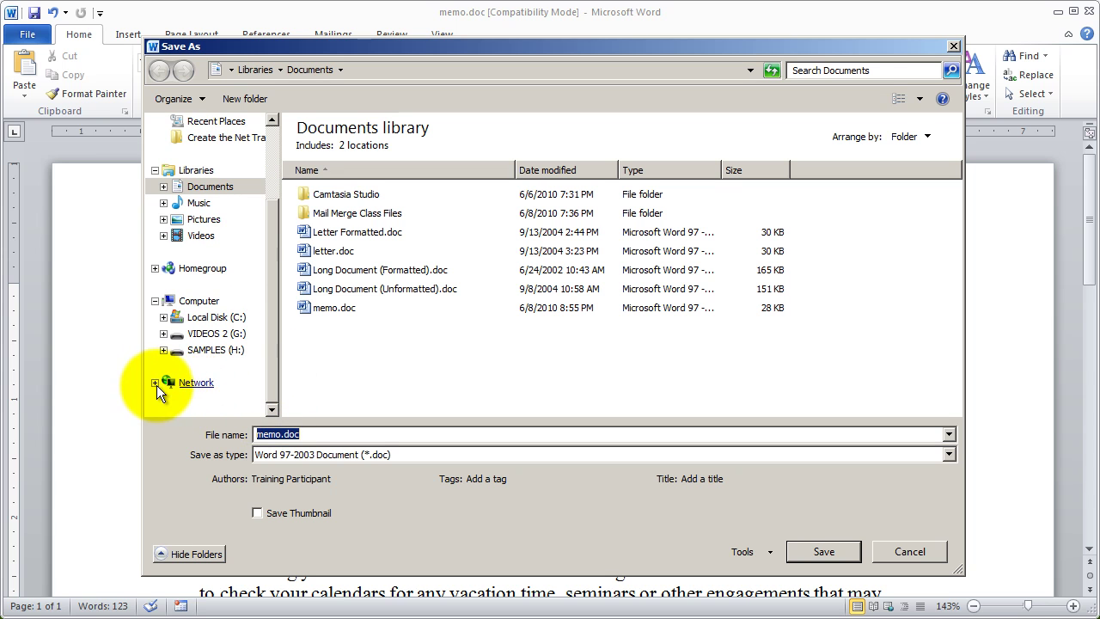
click(155, 384)
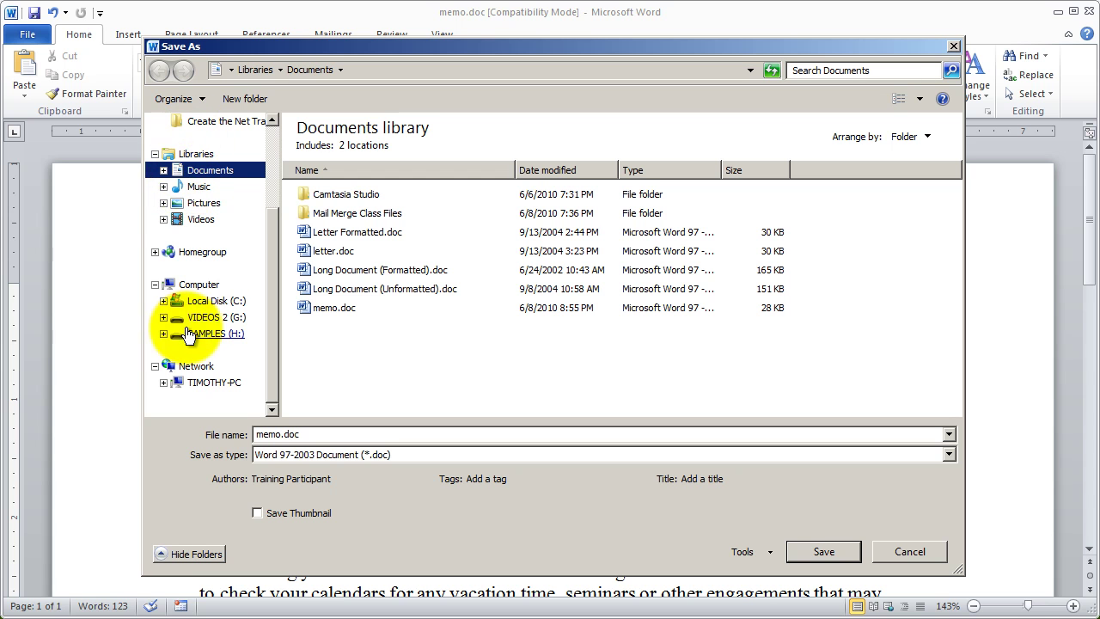
click(163, 170)
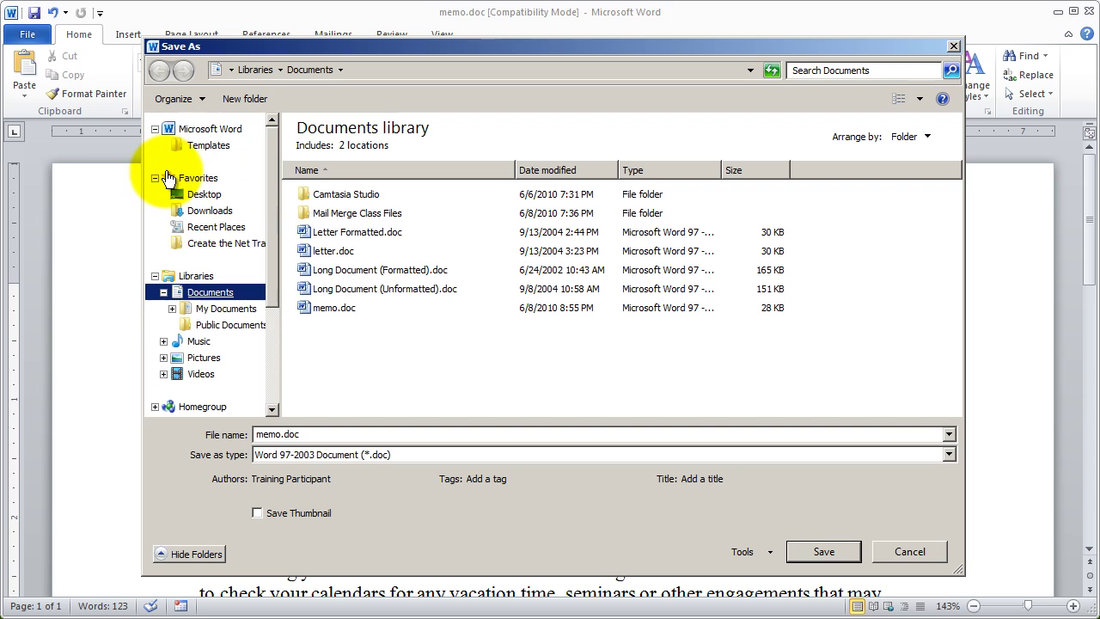
click(222, 311)
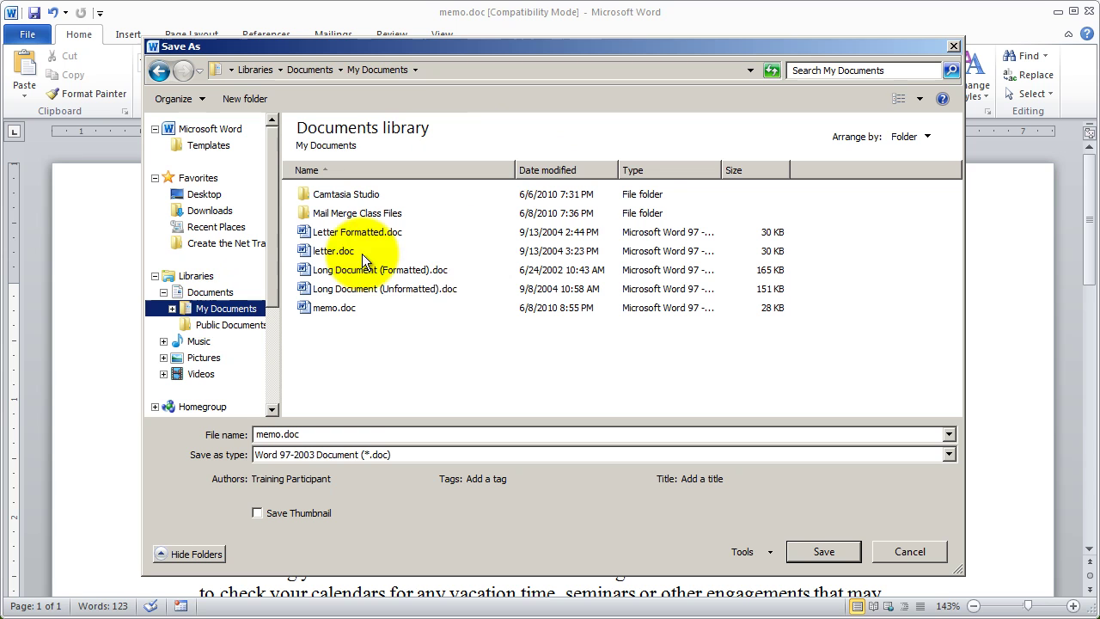
Step: Replace the file name of the copy with "sample document"
click(334, 436)
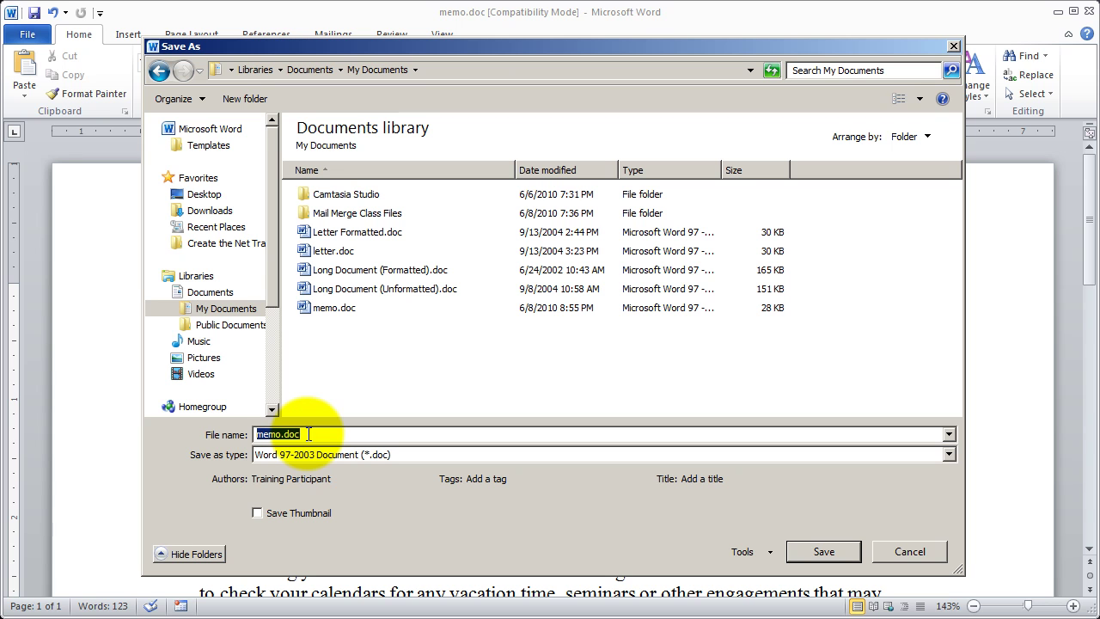
click(308, 434)
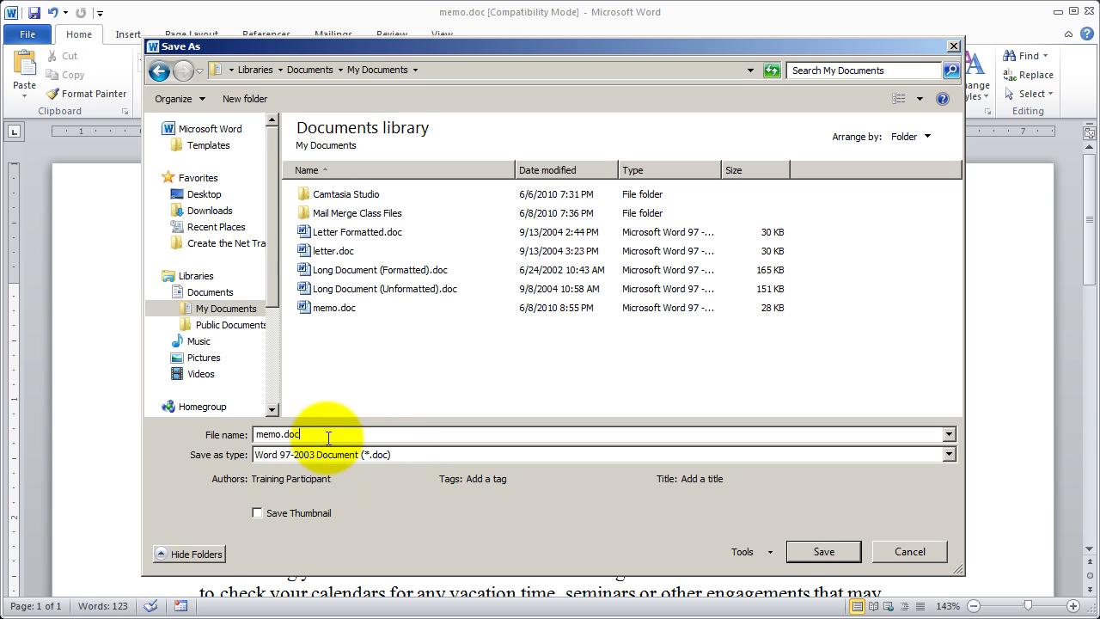
drag(301, 434, 132, 427)
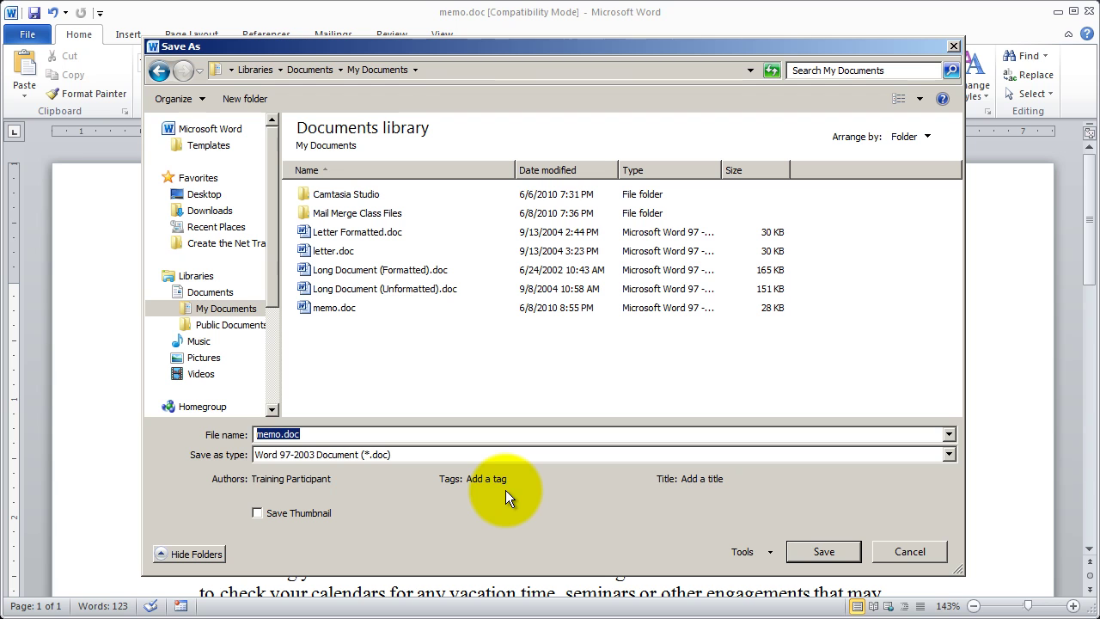
text(sample document)
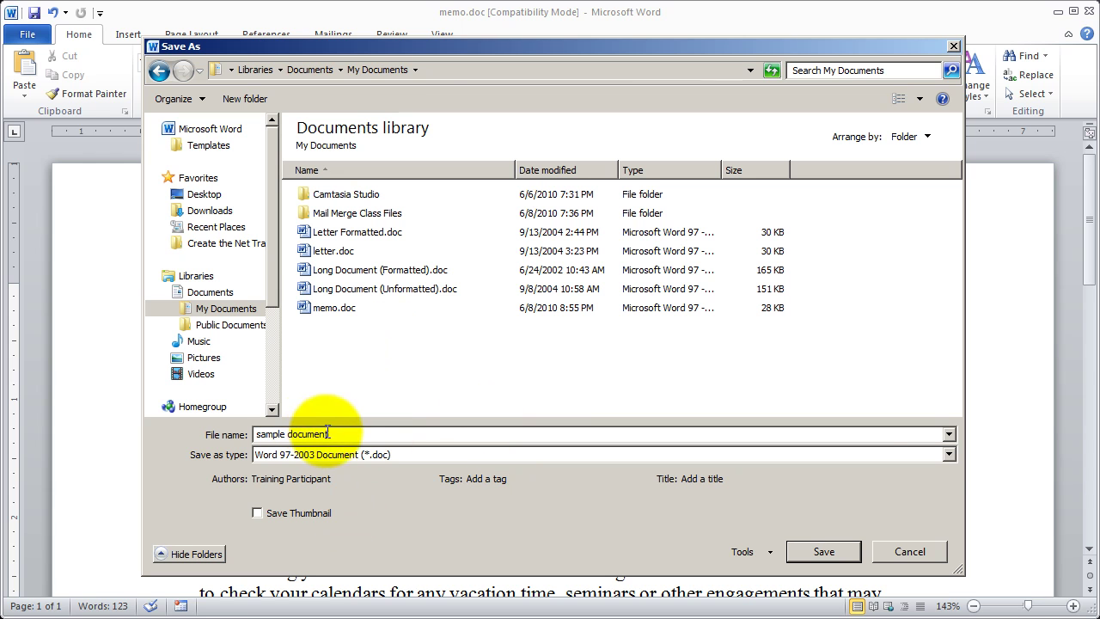
Step: Set the file type to Word Document (*.docx) and save the copy in My Documents, accepting the new file format
click(949, 455)
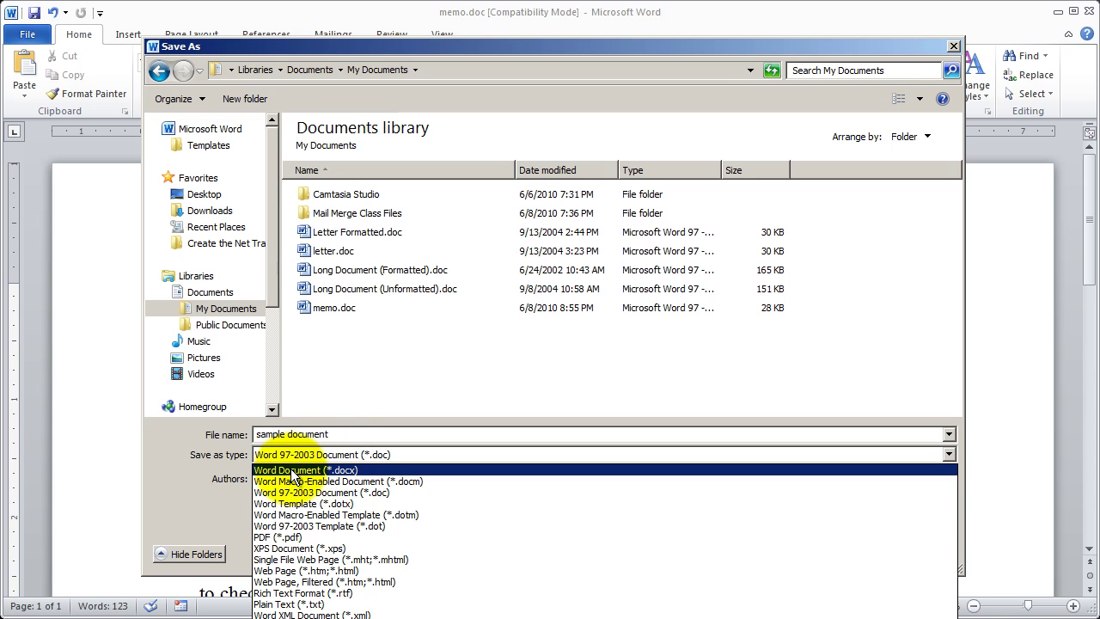
click(368, 468)
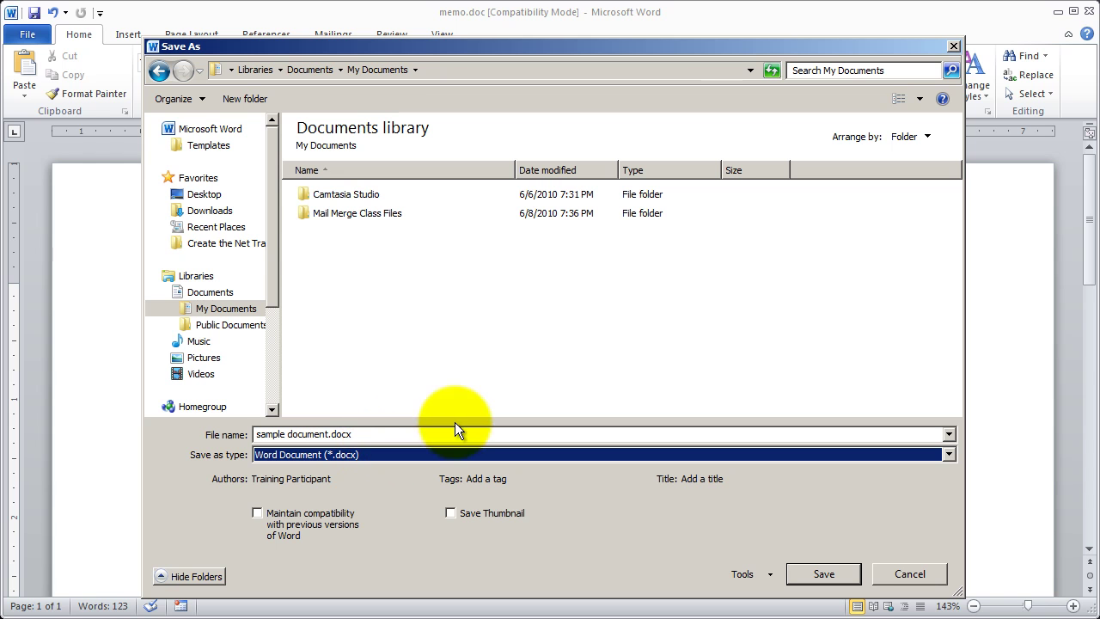
click(224, 310)
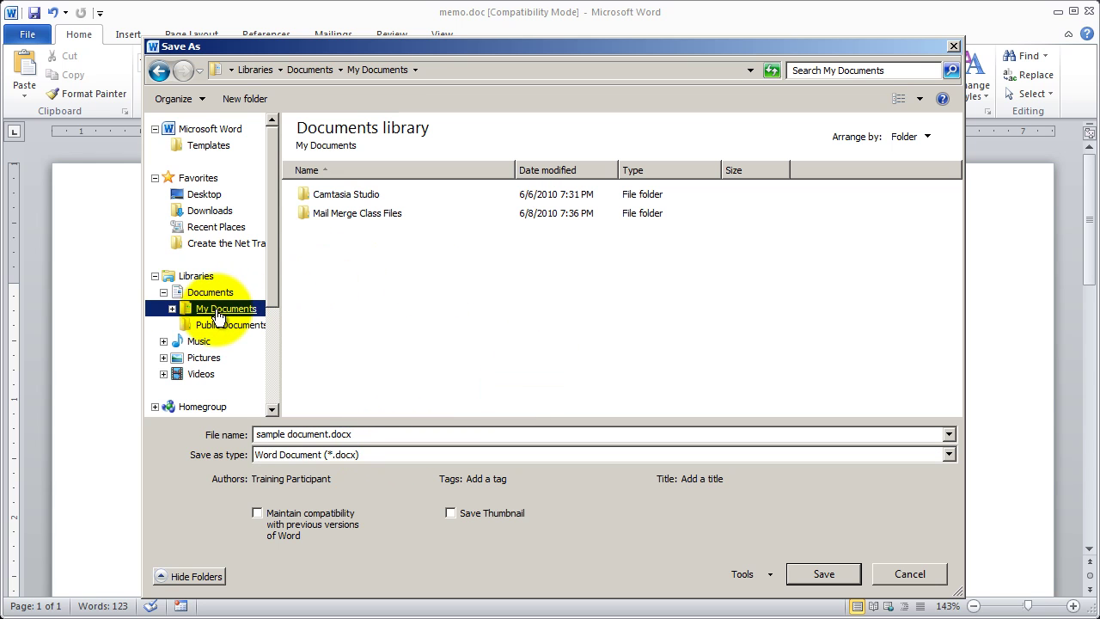
click(824, 574)
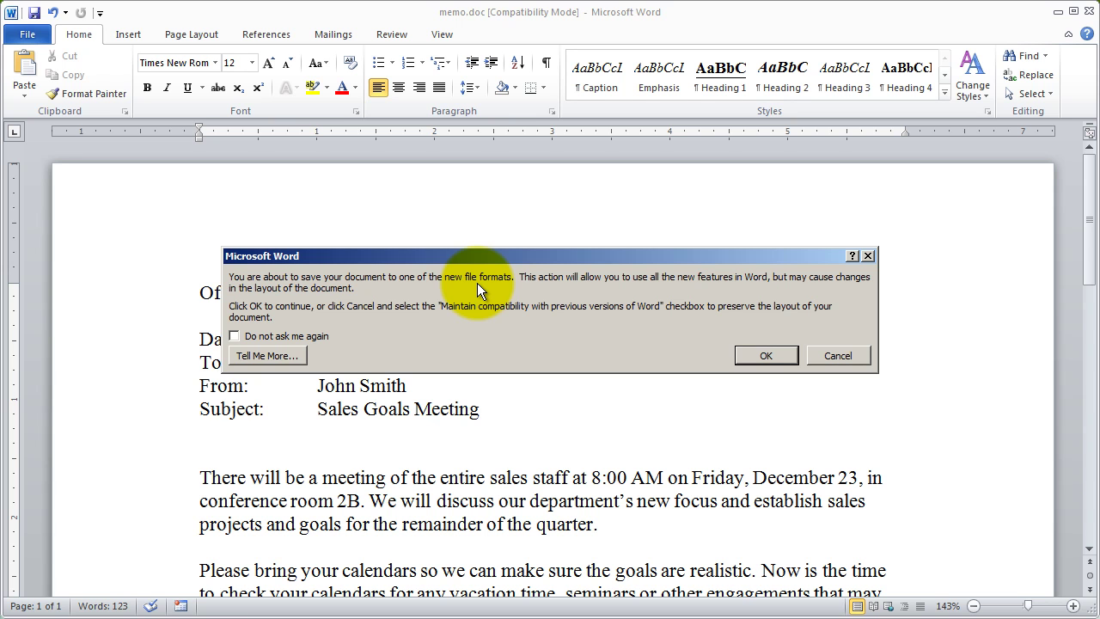
click(768, 355)
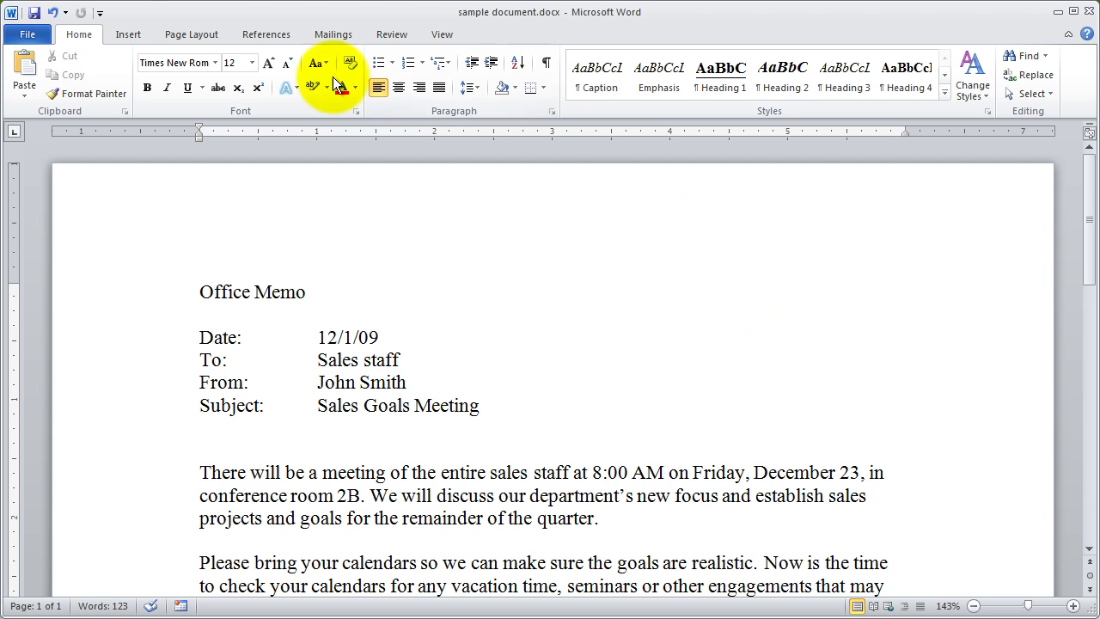
Step: Close the document and reopen sample document.docx from the My Documents folder
click(32, 35)
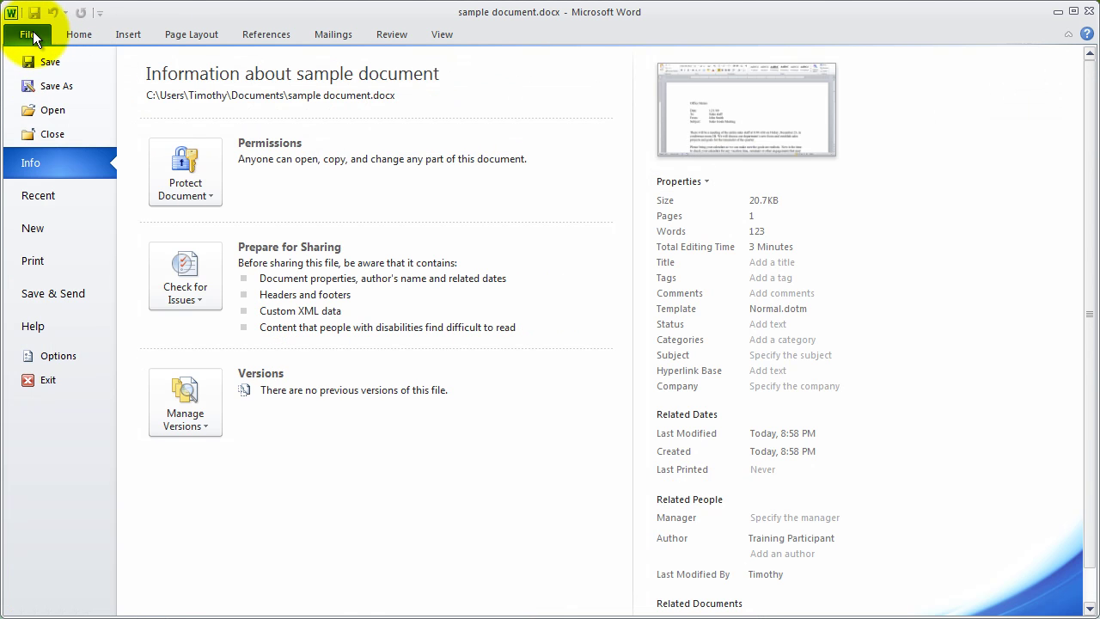
click(61, 134)
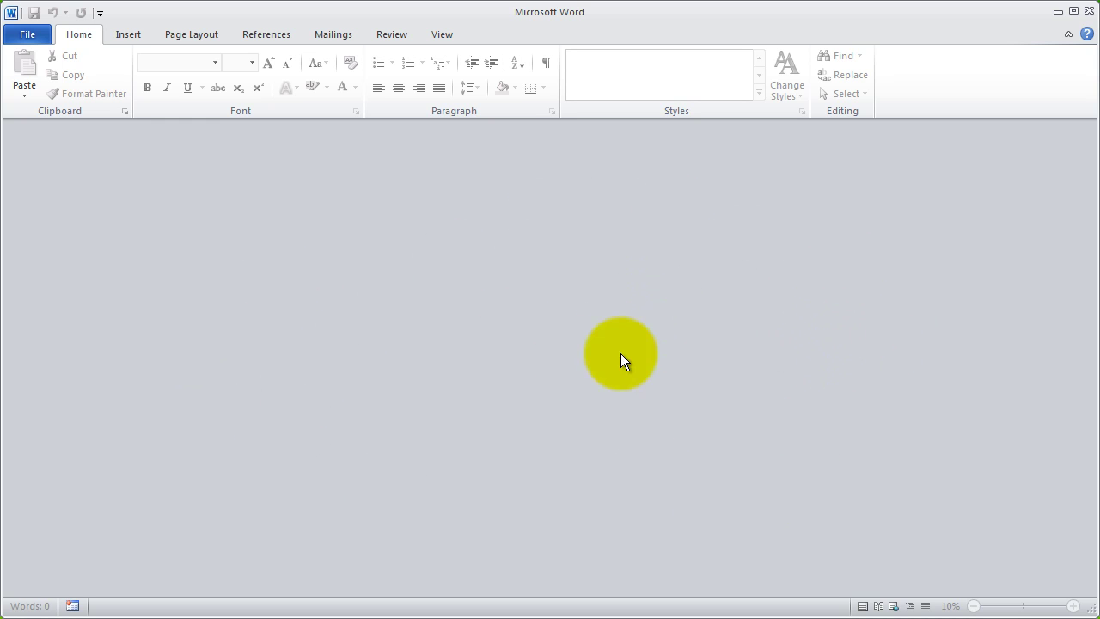
click(42, 34)
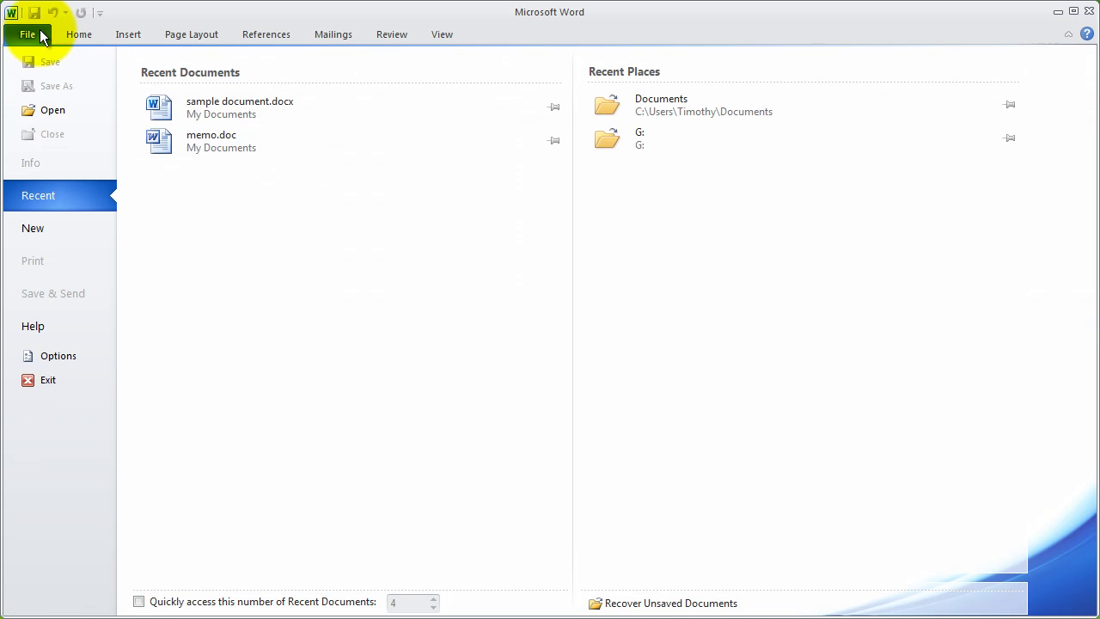
click(53, 110)
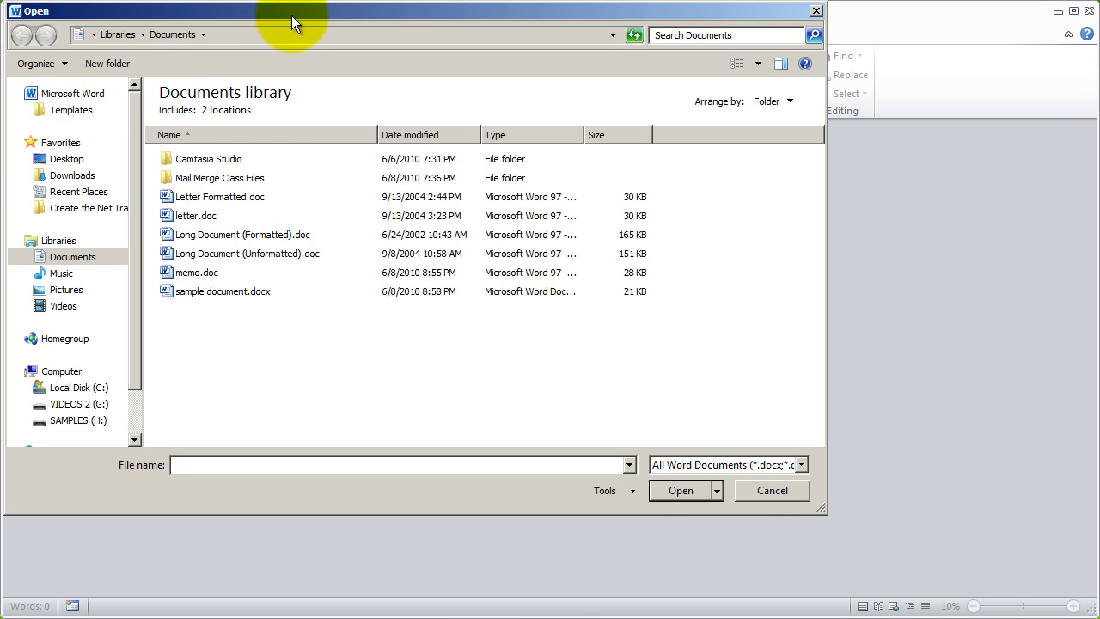
drag(291, 8, 464, 74)
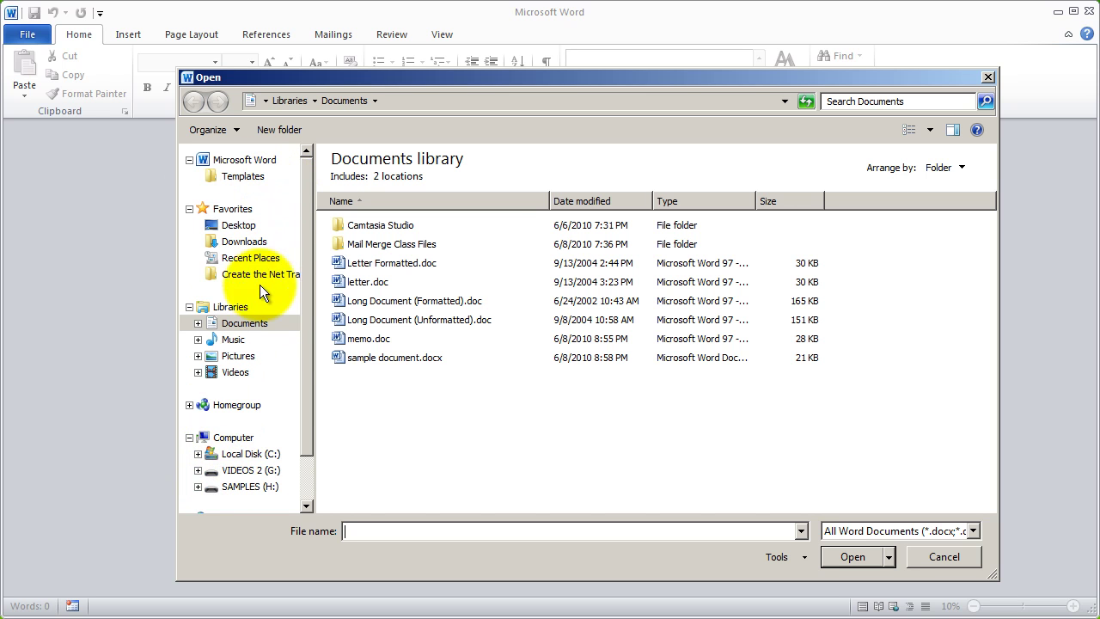
click(227, 324)
click(198, 323)
click(249, 339)
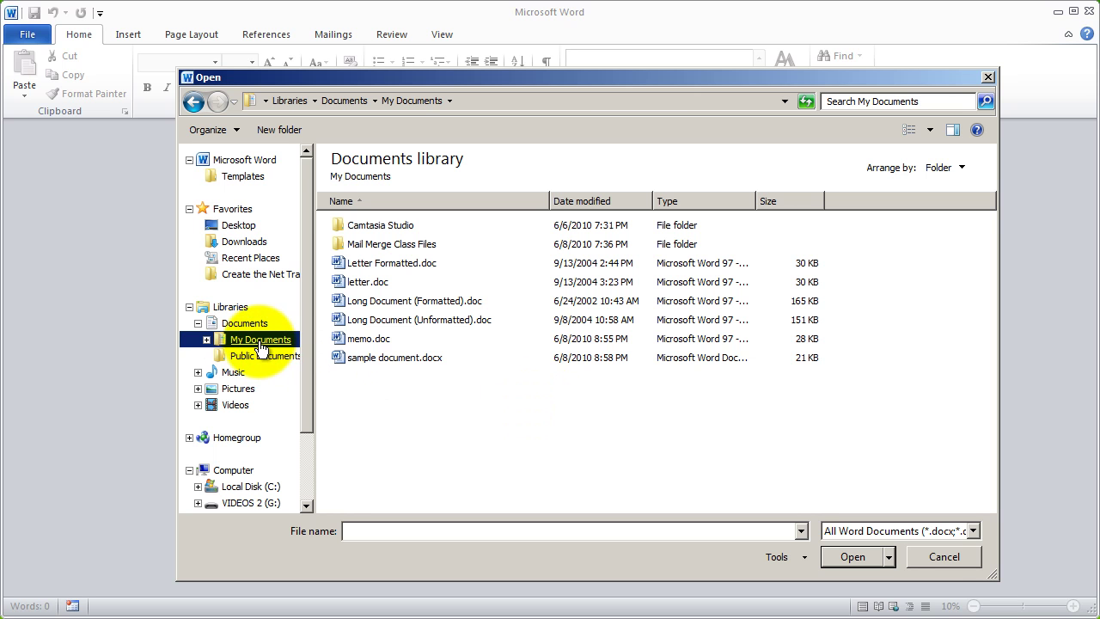
click(381, 356)
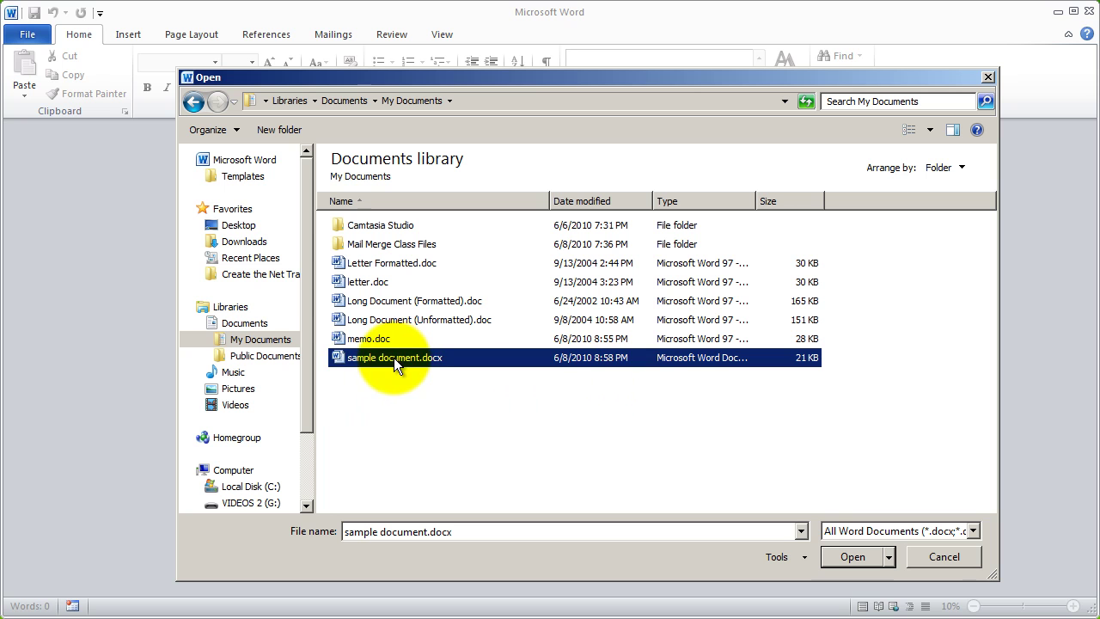
click(849, 557)
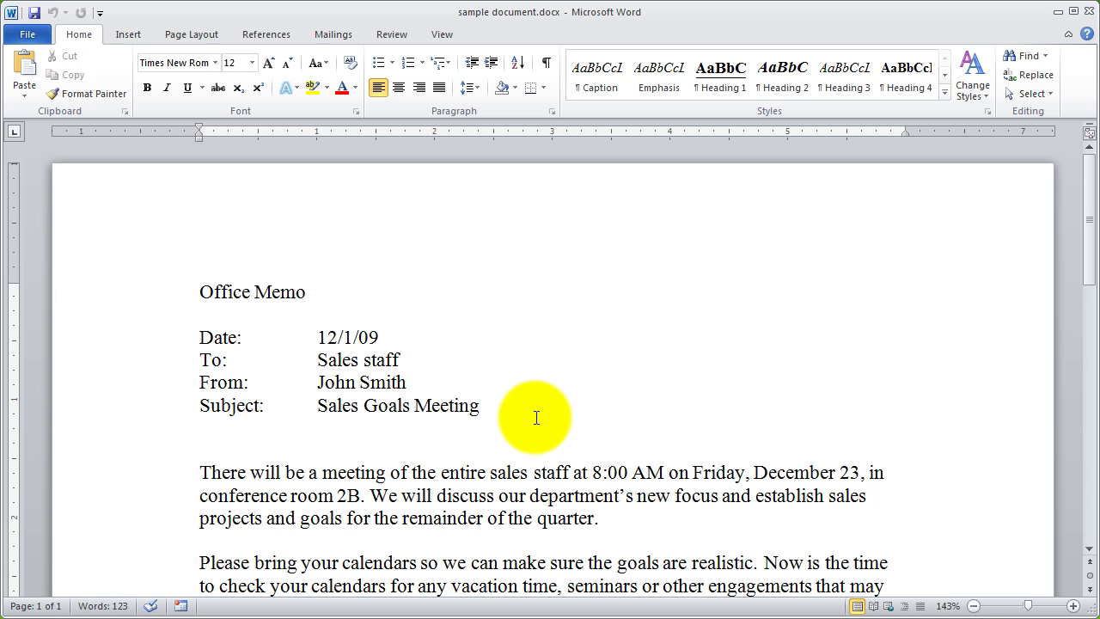
Step: Start a Save As of the document and create a new folder named "Project A Documents" inside My Documents
click(27, 34)
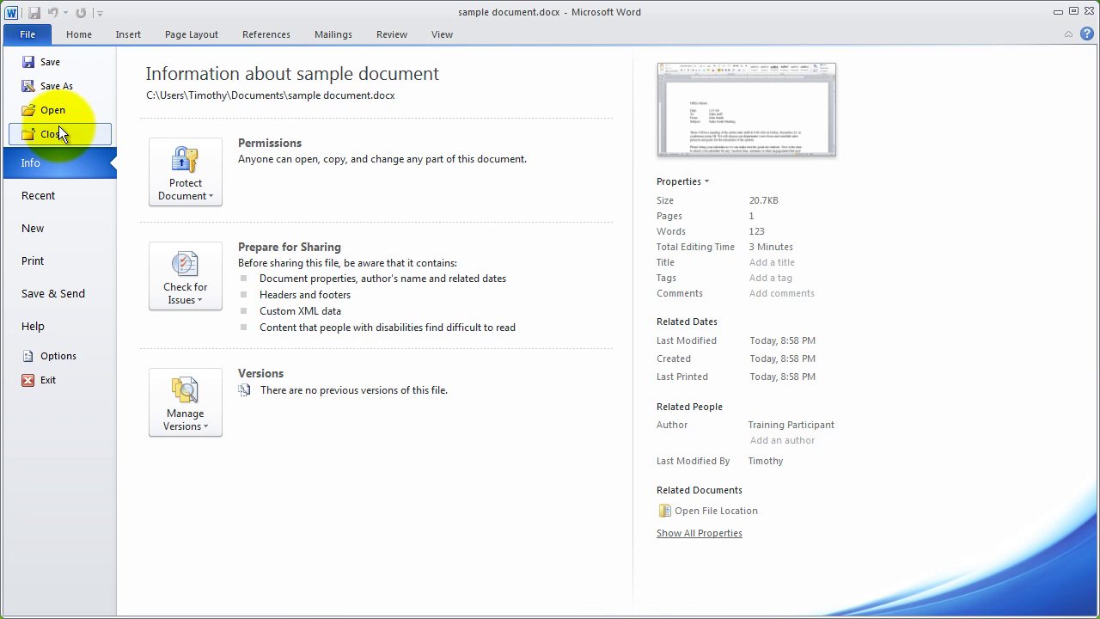
click(69, 88)
drag(363, 44, 394, 49)
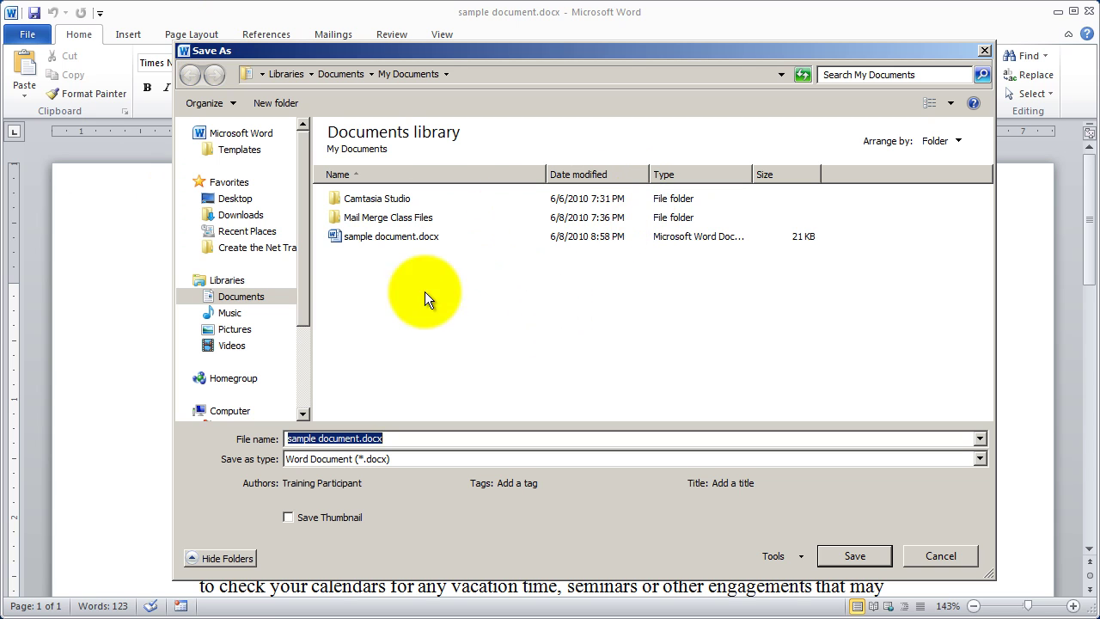
click(236, 299)
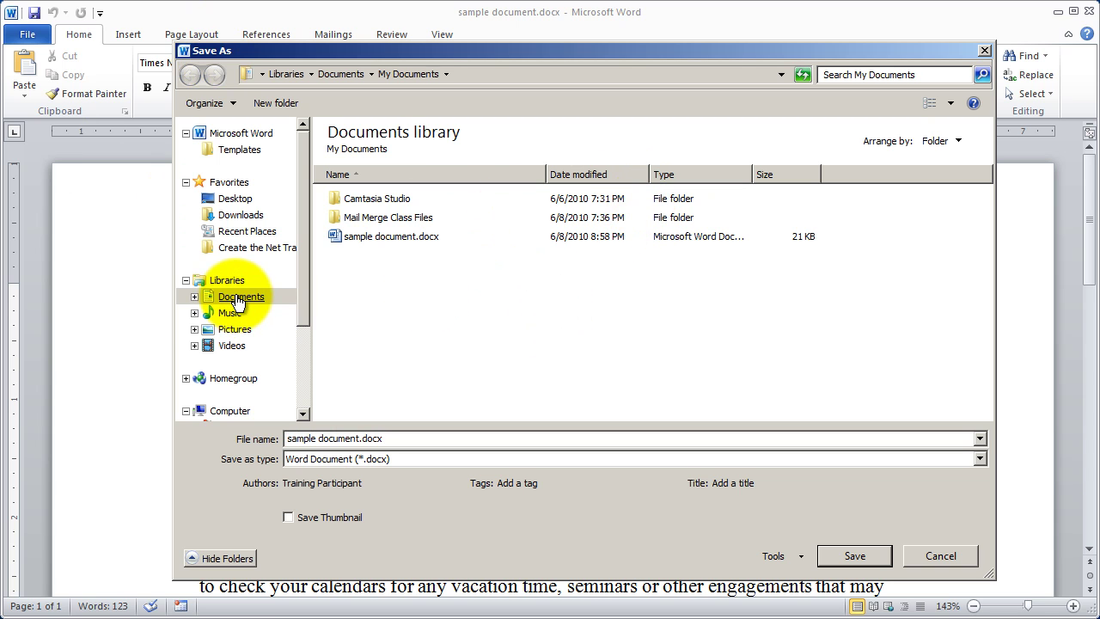
click(194, 297)
click(258, 313)
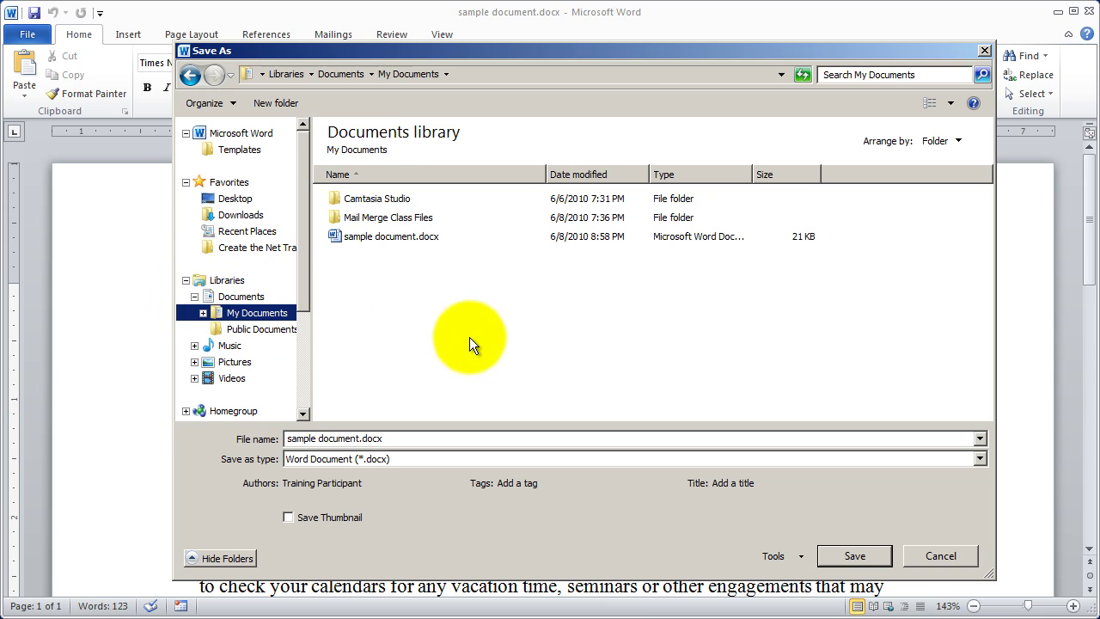
click(272, 103)
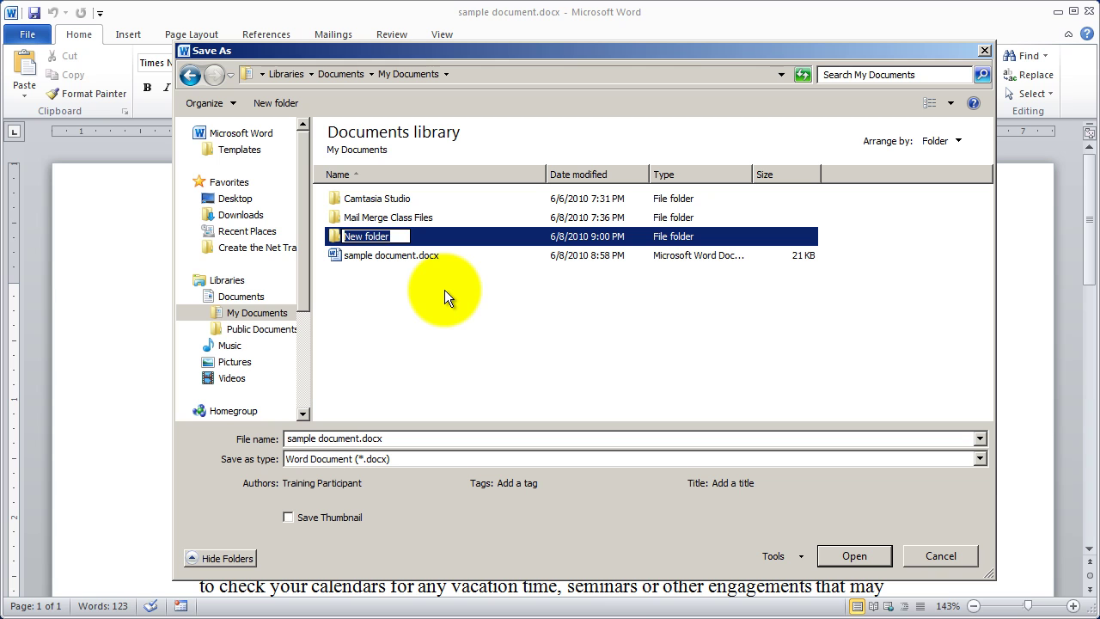
text(Project A Documents)
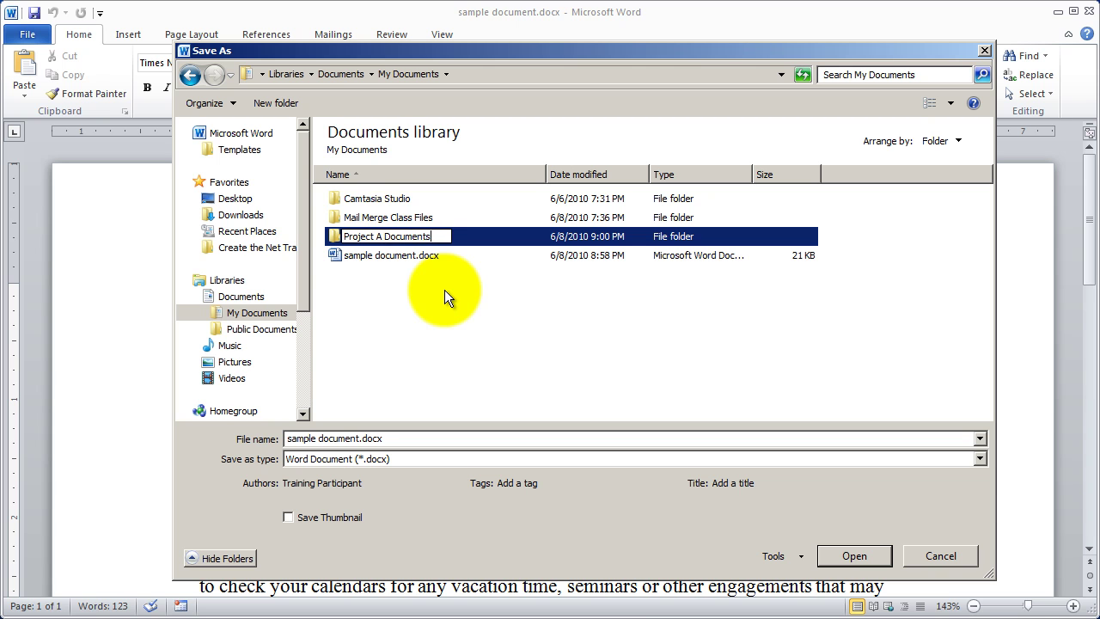
key(Return)
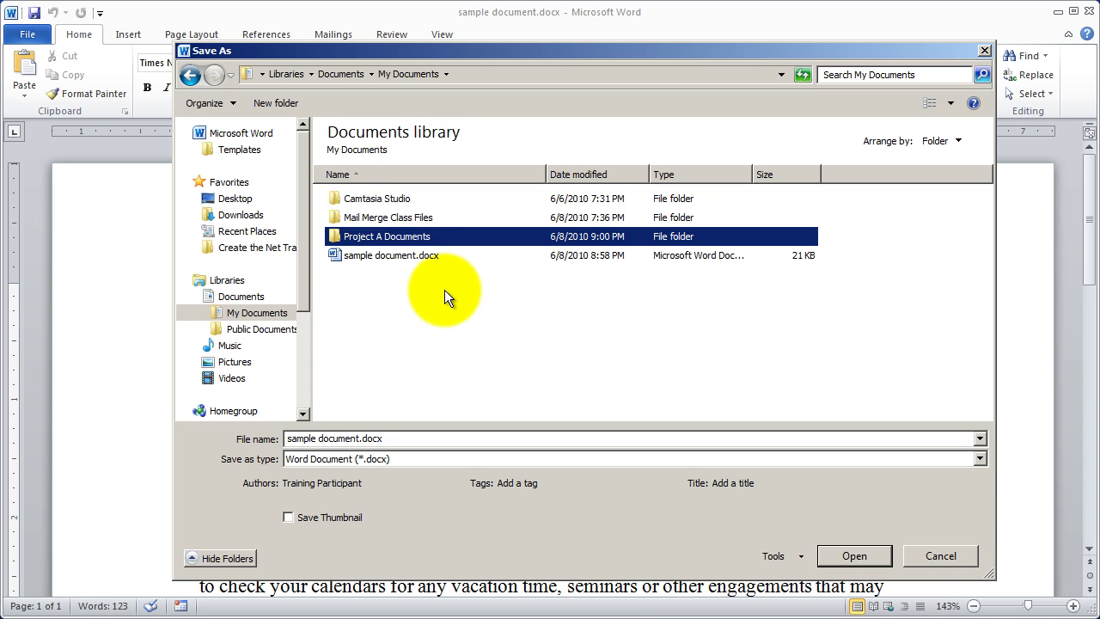
Step: Save the document as "project-a-notes" inside the new Project A Documents folder, and close it
double_click(400, 235)
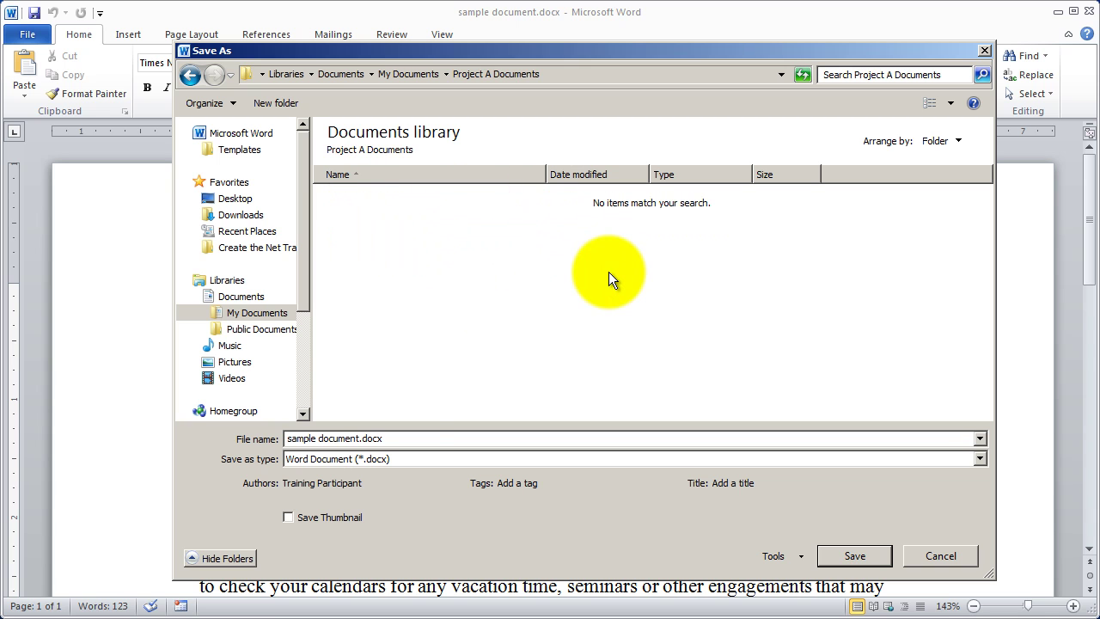
click(412, 438)
text(project-1)
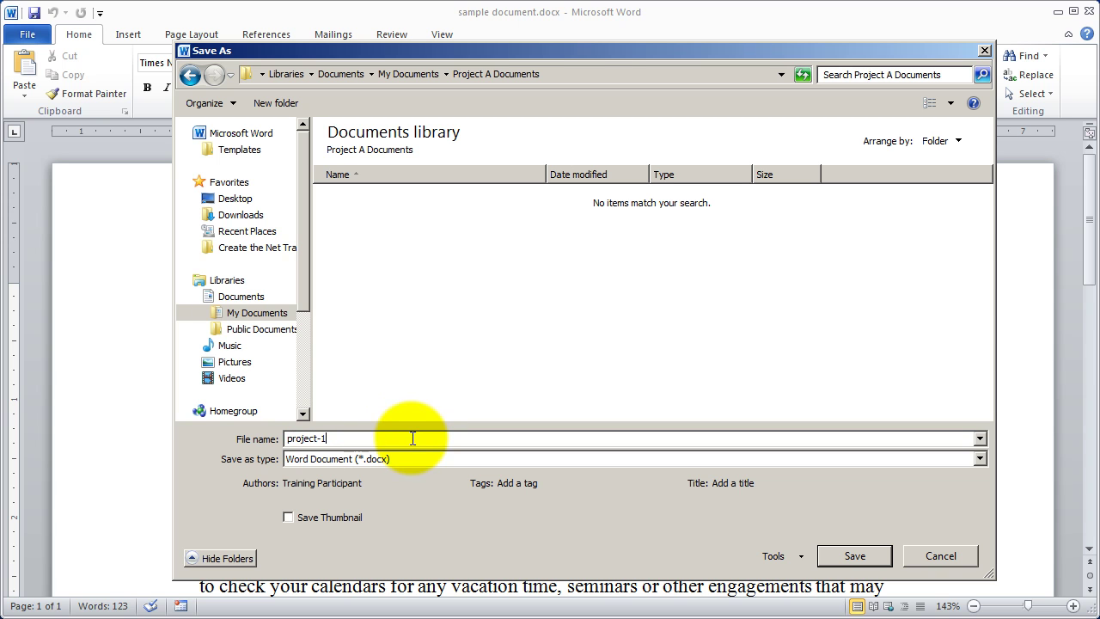
key(BackSpace)
text(a-notes)
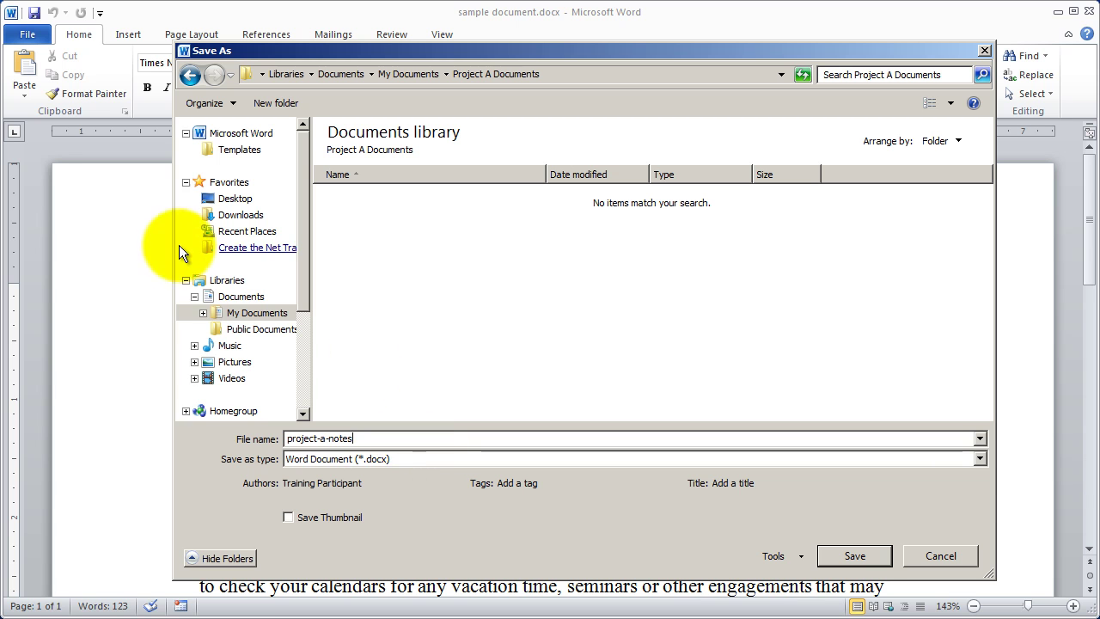
click(861, 560)
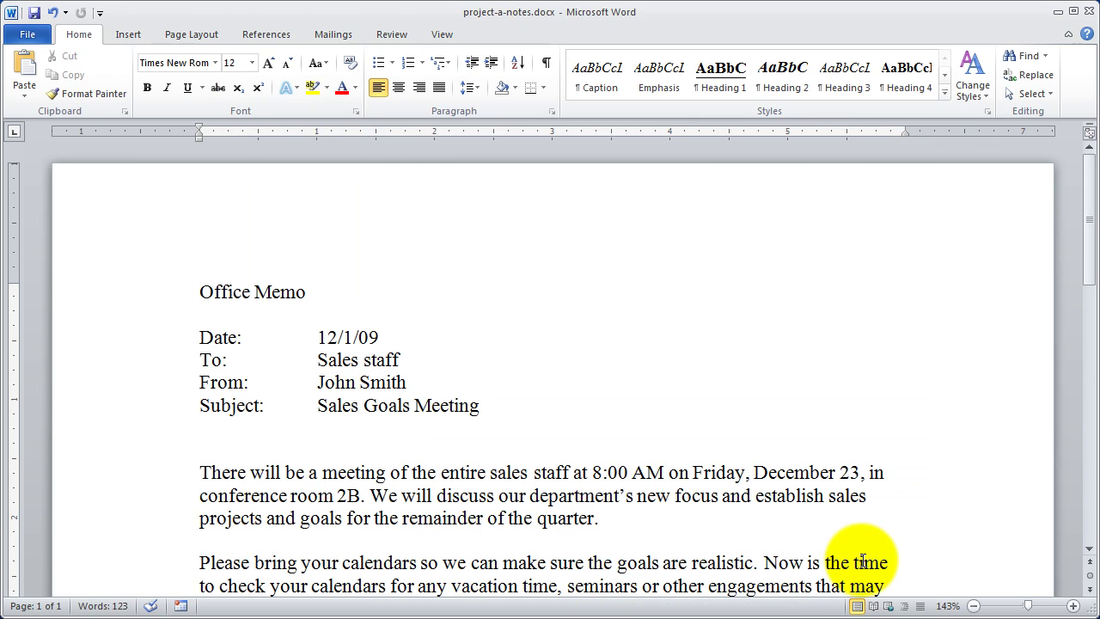
click(30, 36)
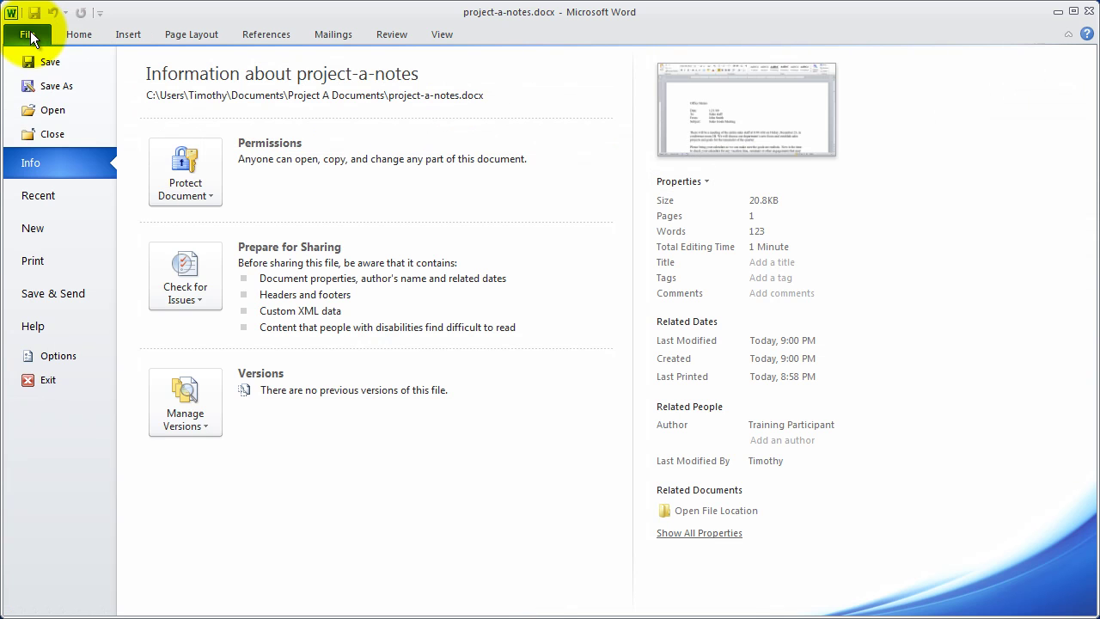
click(62, 134)
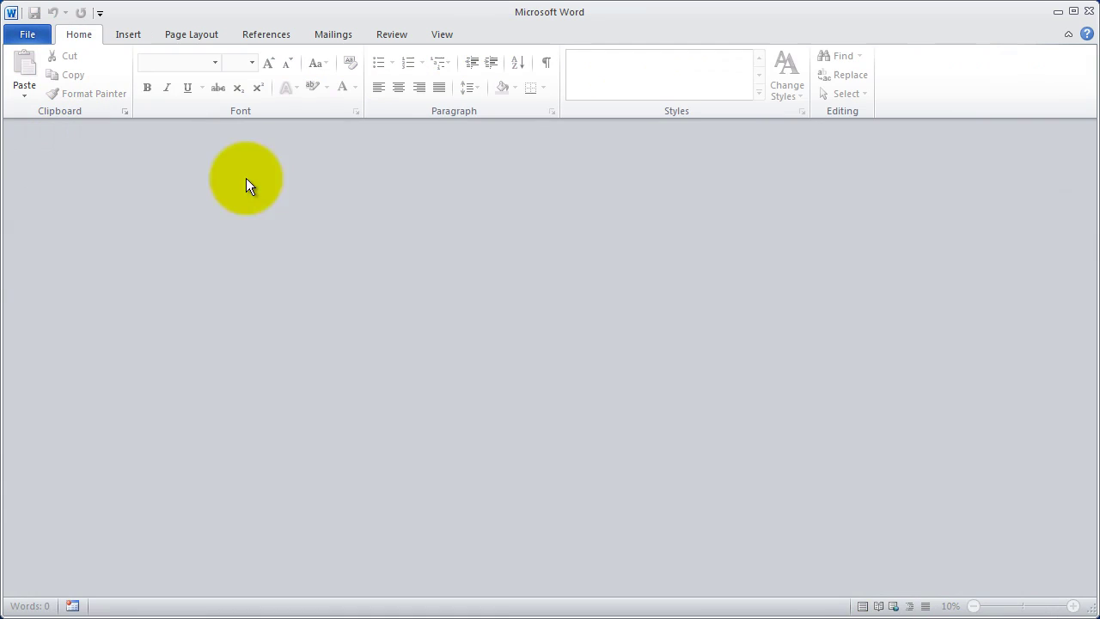
Step: Enable quick access to 12 recent documents and pin memo.doc in the list of recent documents
click(26, 34)
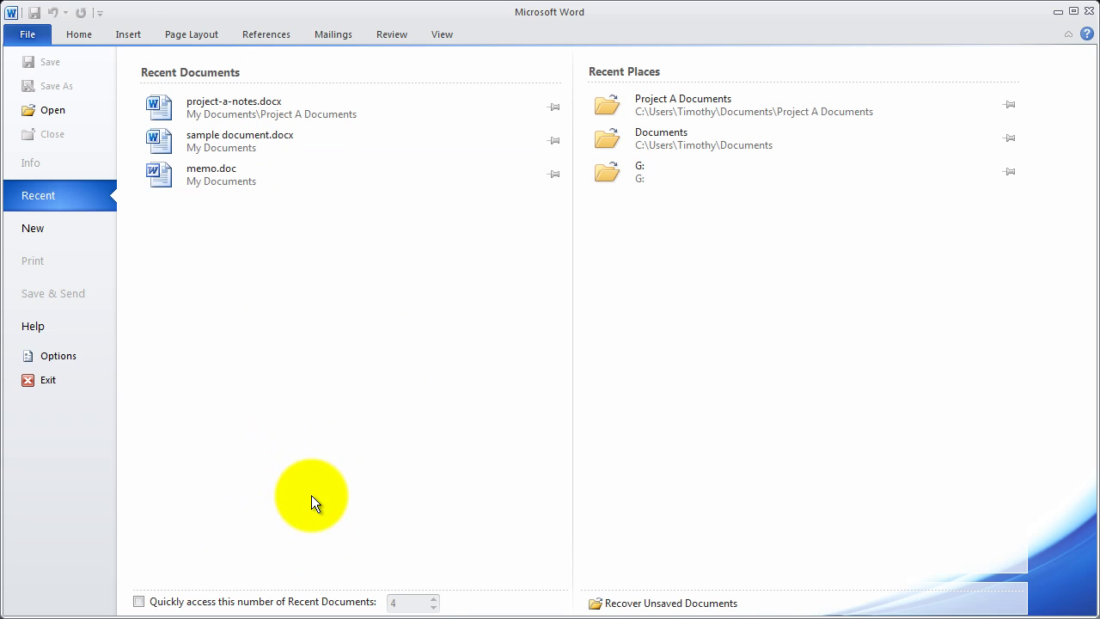
click(138, 601)
drag(429, 602, 448, 606)
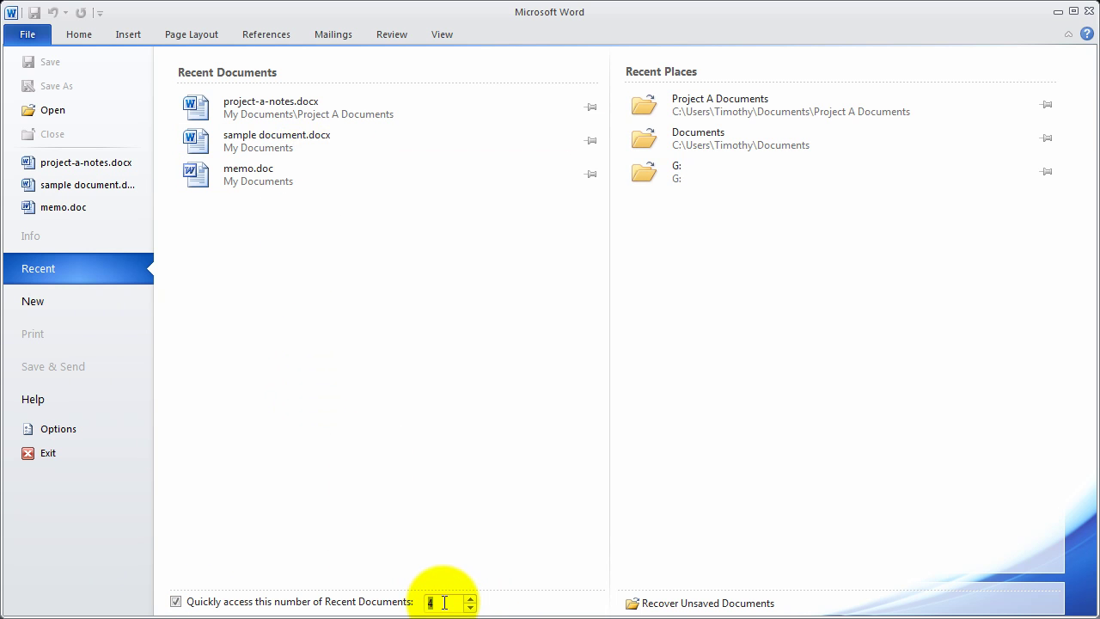
text(12)
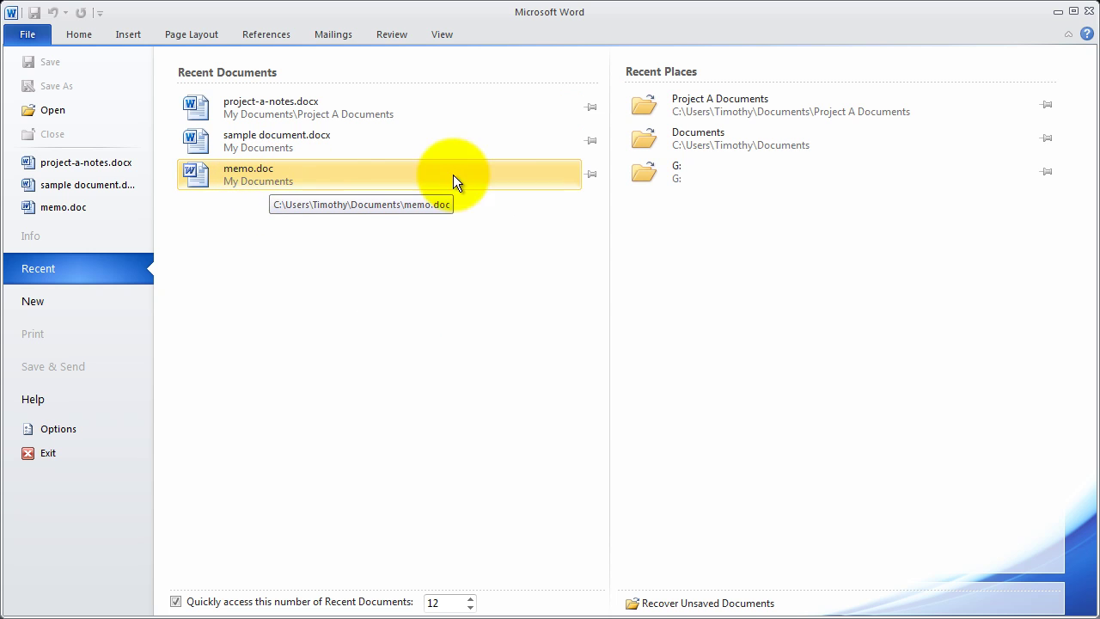
click(592, 174)
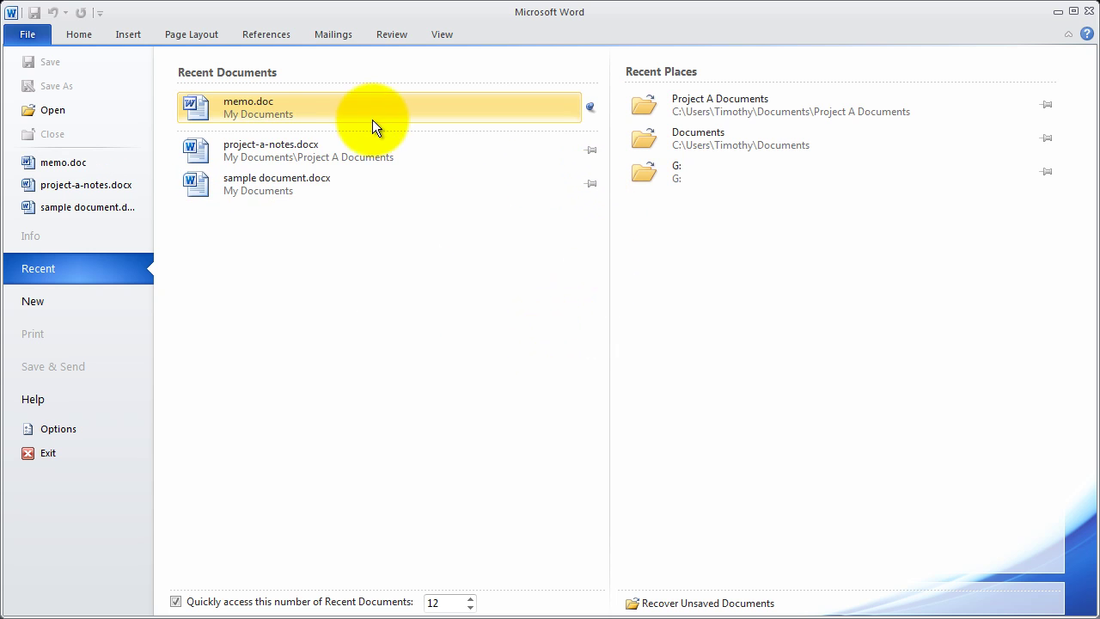
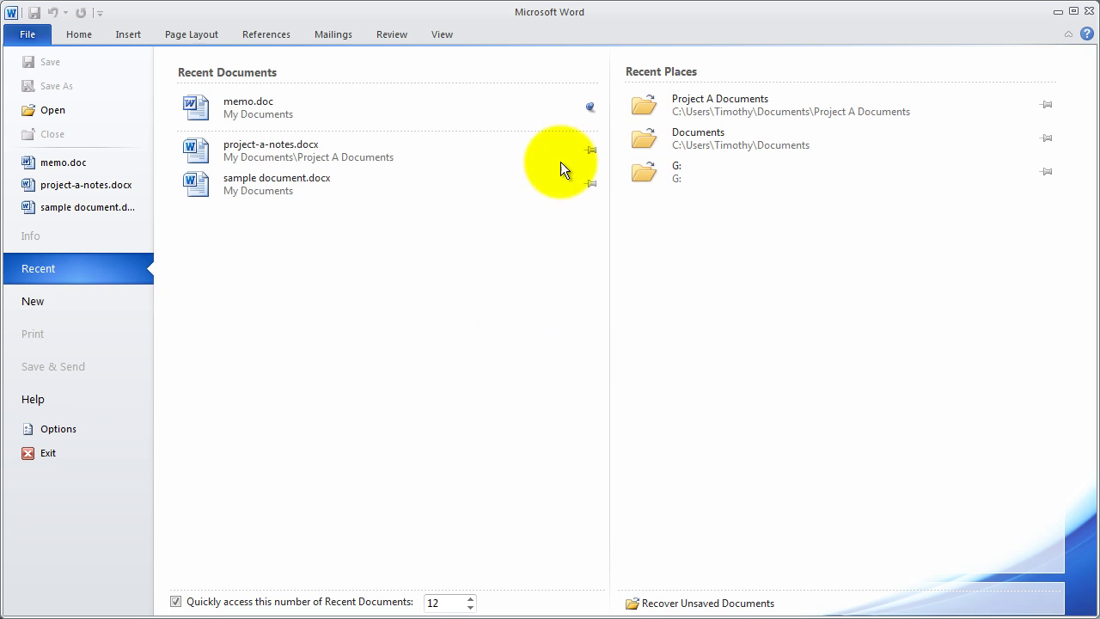
Step: Open project-a-notes.docx from the Project A Documents folder by way of the recent places
click(707, 110)
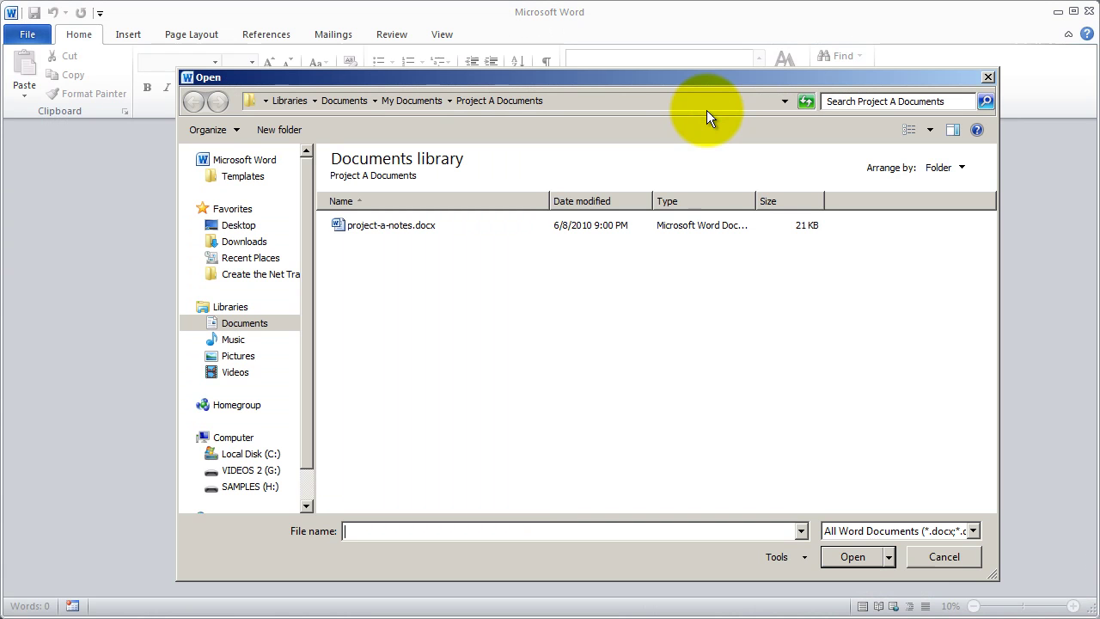
drag(572, 77, 510, 69)
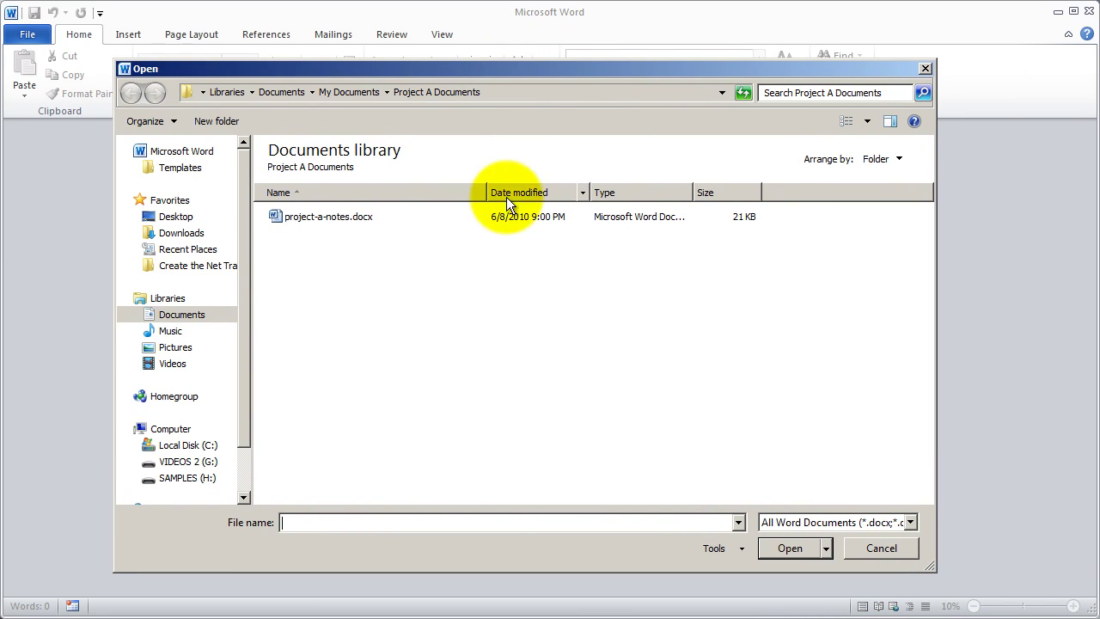
click(326, 217)
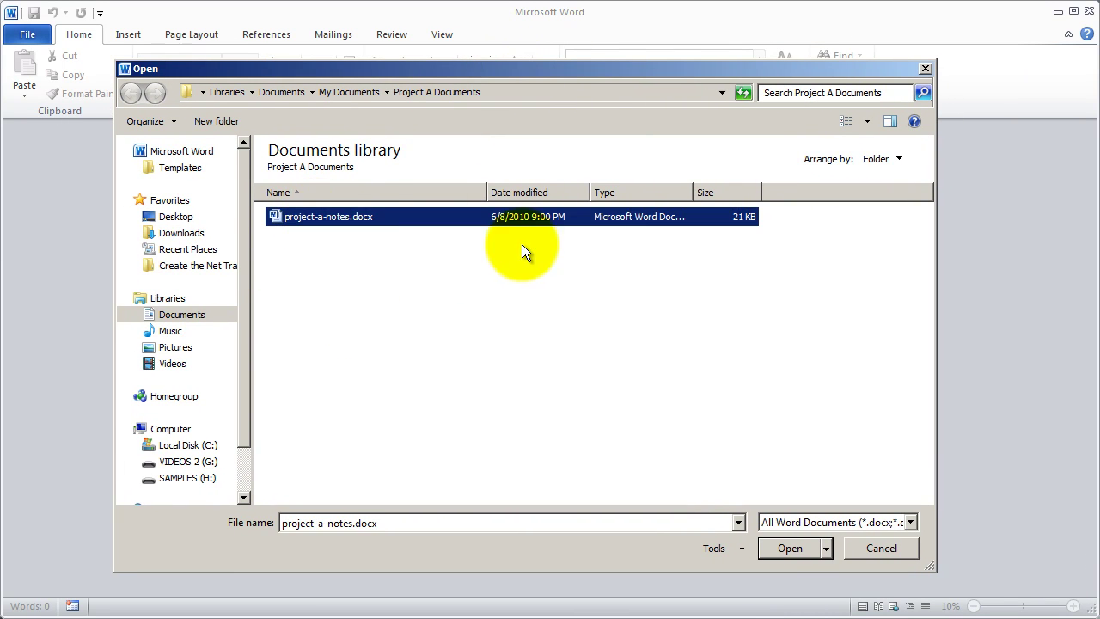
click(798, 548)
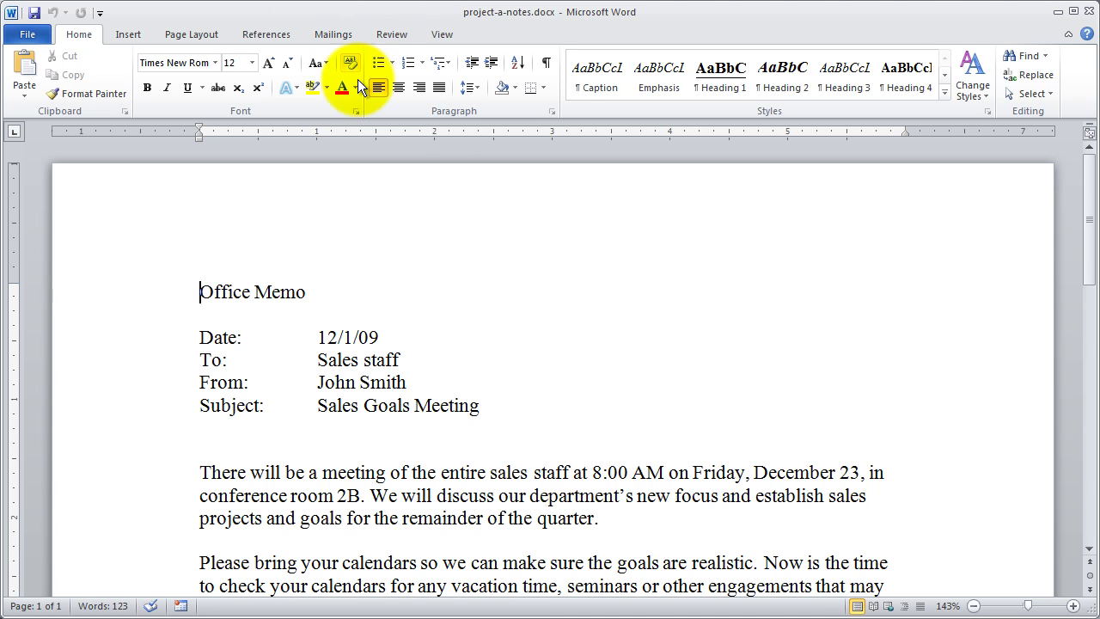
Step: Start a Save As of the document and browse to My Documents in the Documents library, expanding its subfolders
click(26, 35)
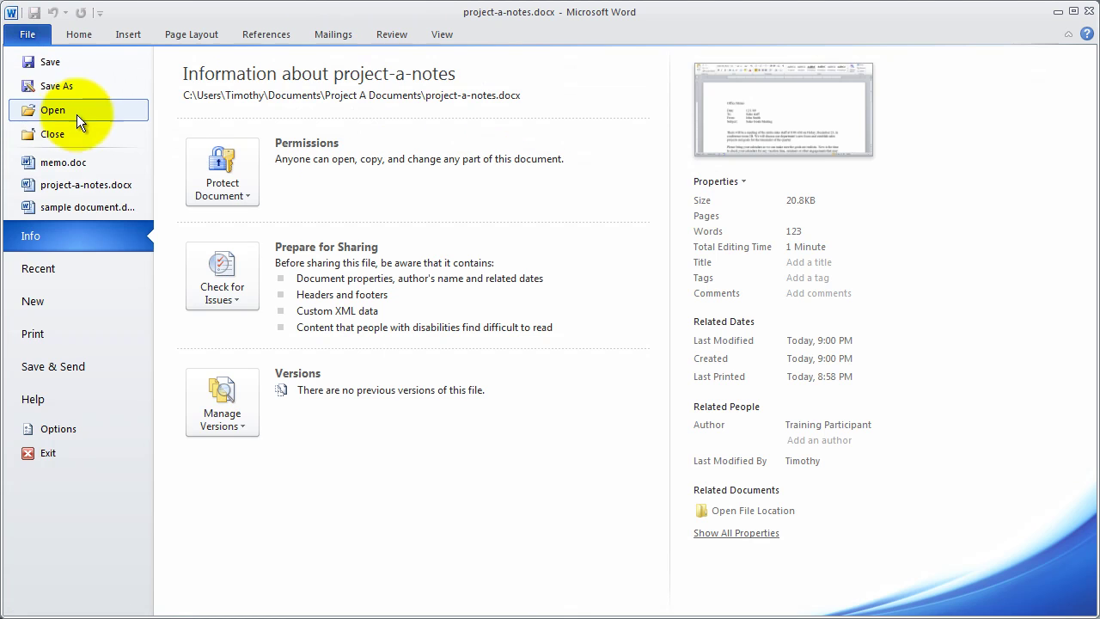
click(71, 84)
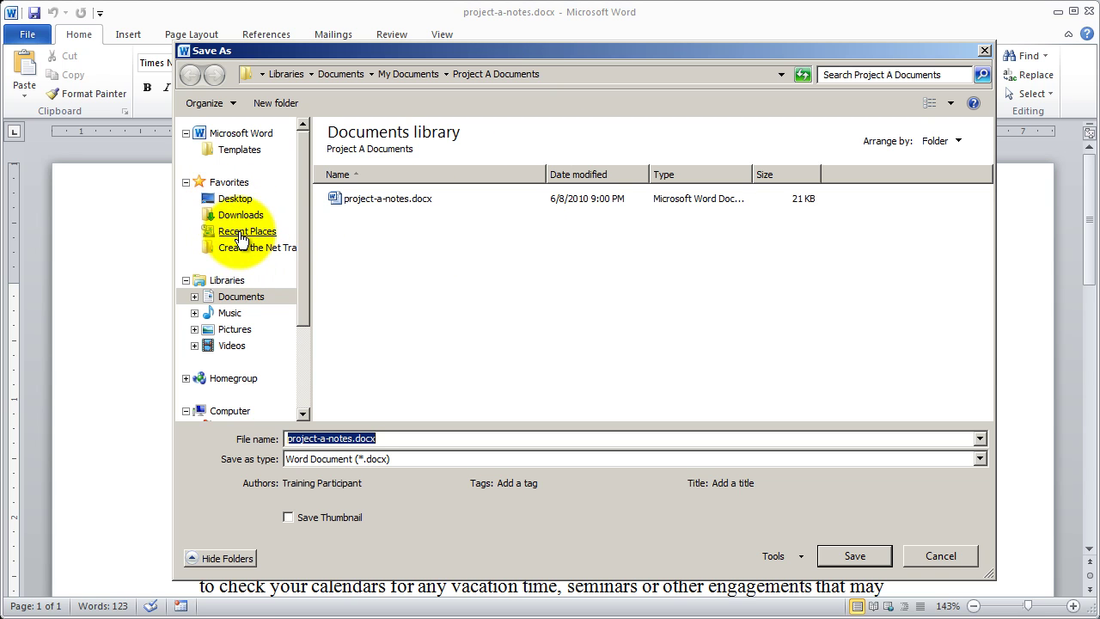
click(245, 297)
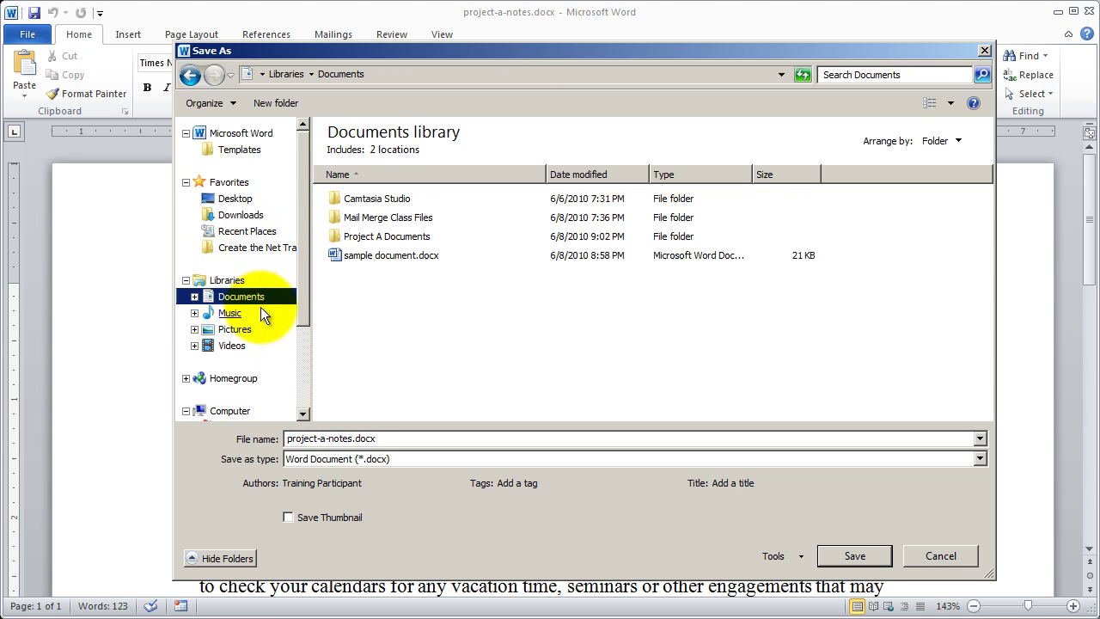
click(195, 296)
click(227, 313)
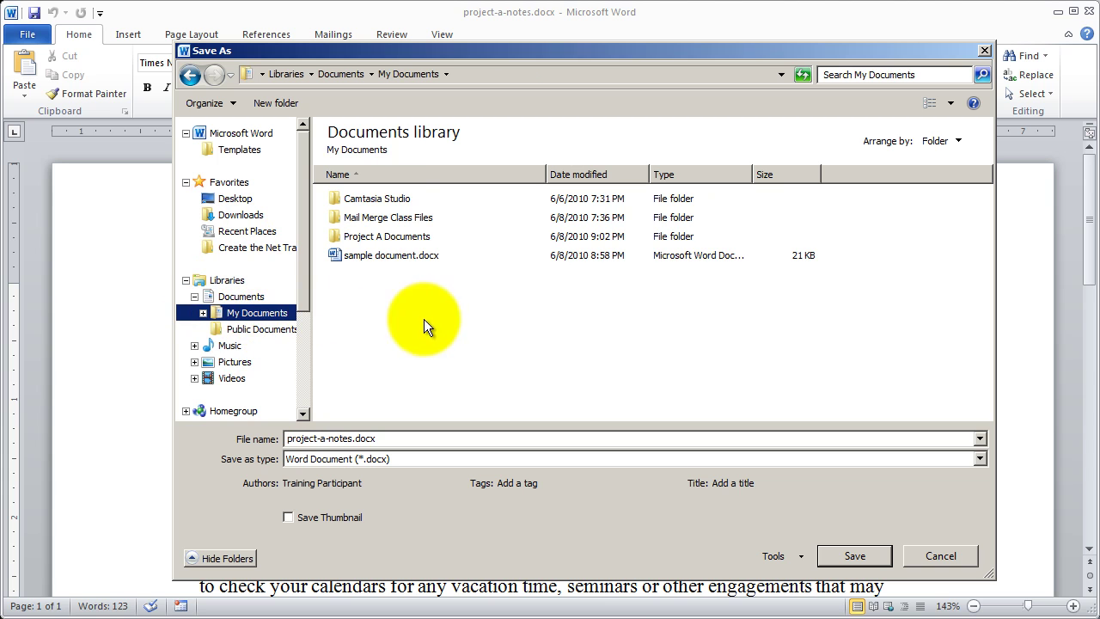
click(203, 313)
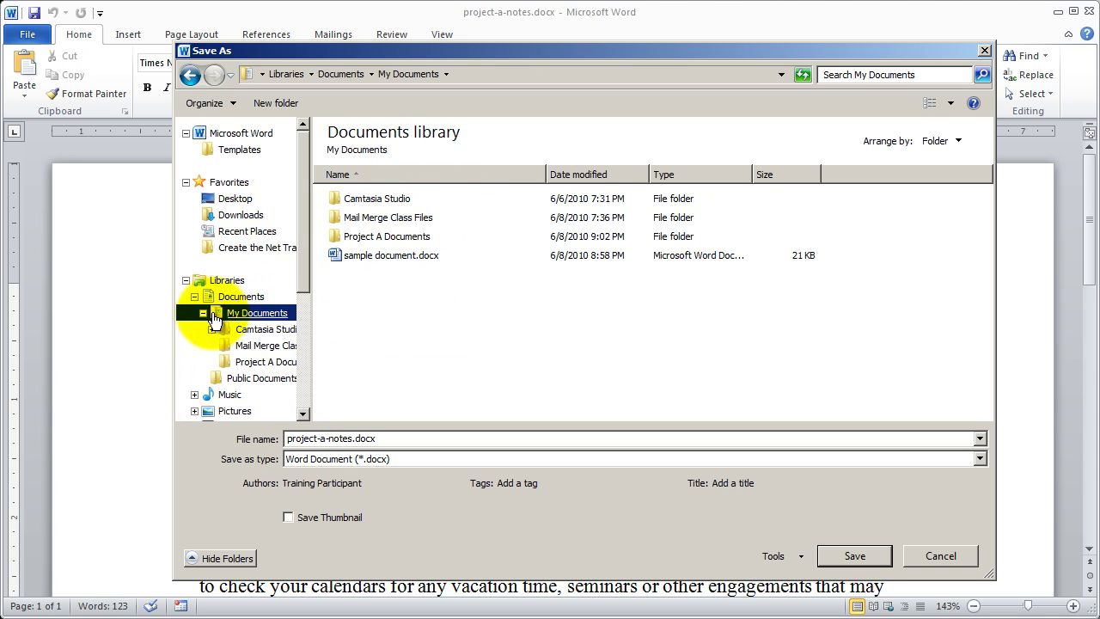
click(391, 239)
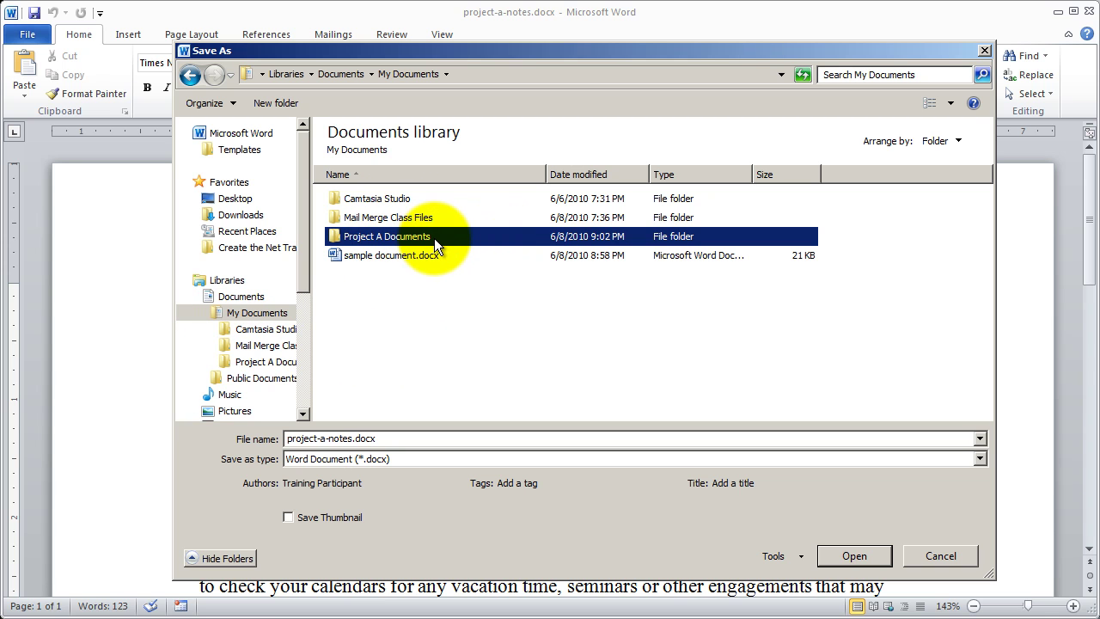
right_click(414, 236)
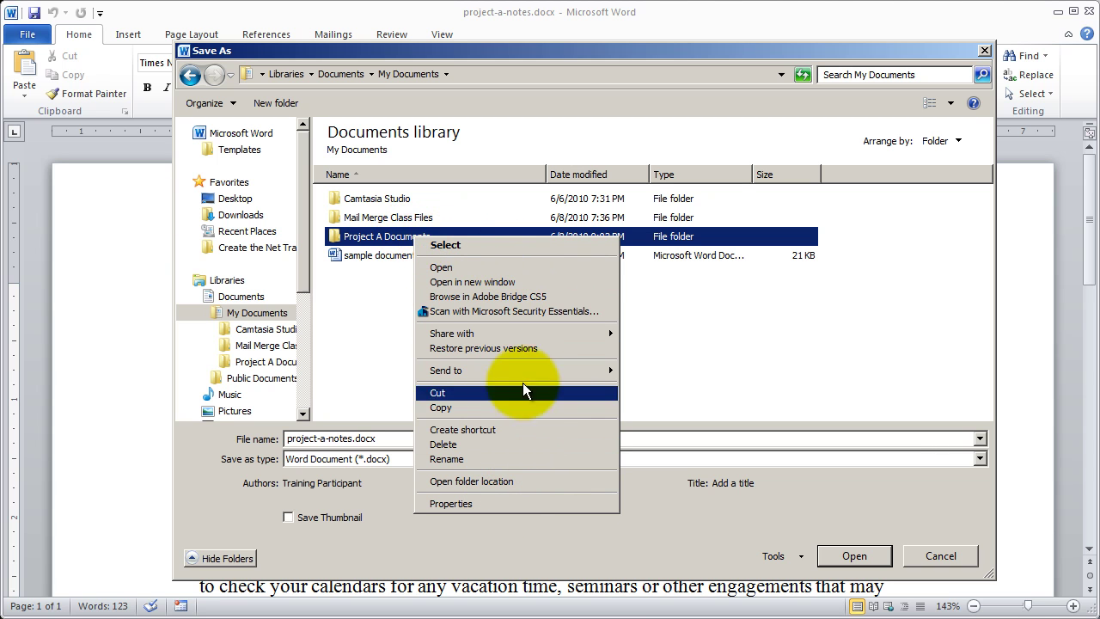
click(745, 331)
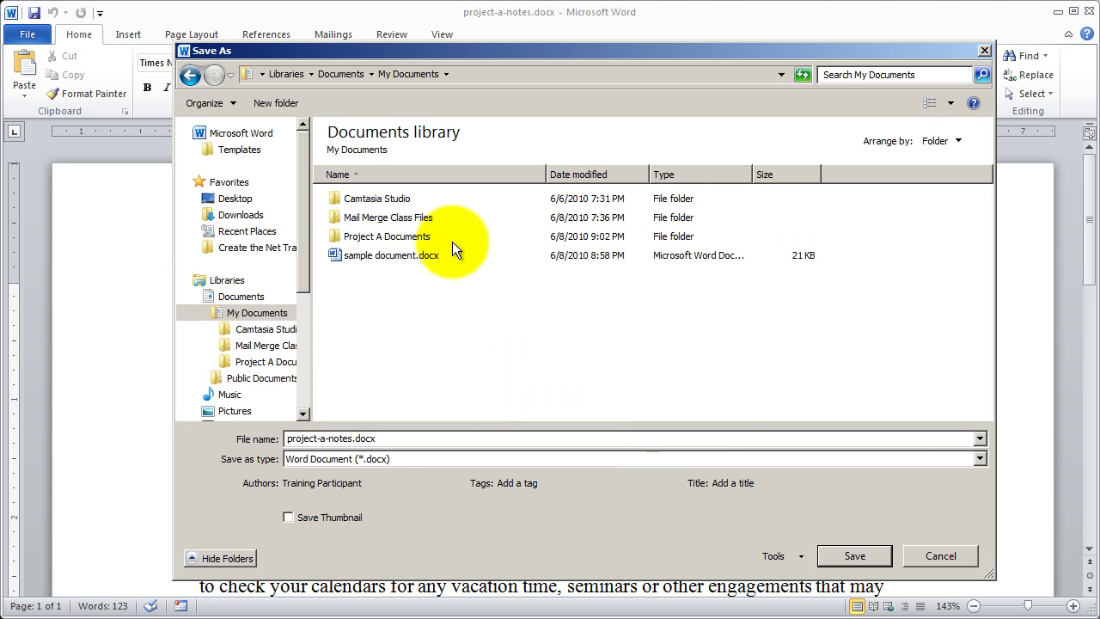
right_click(414, 238)
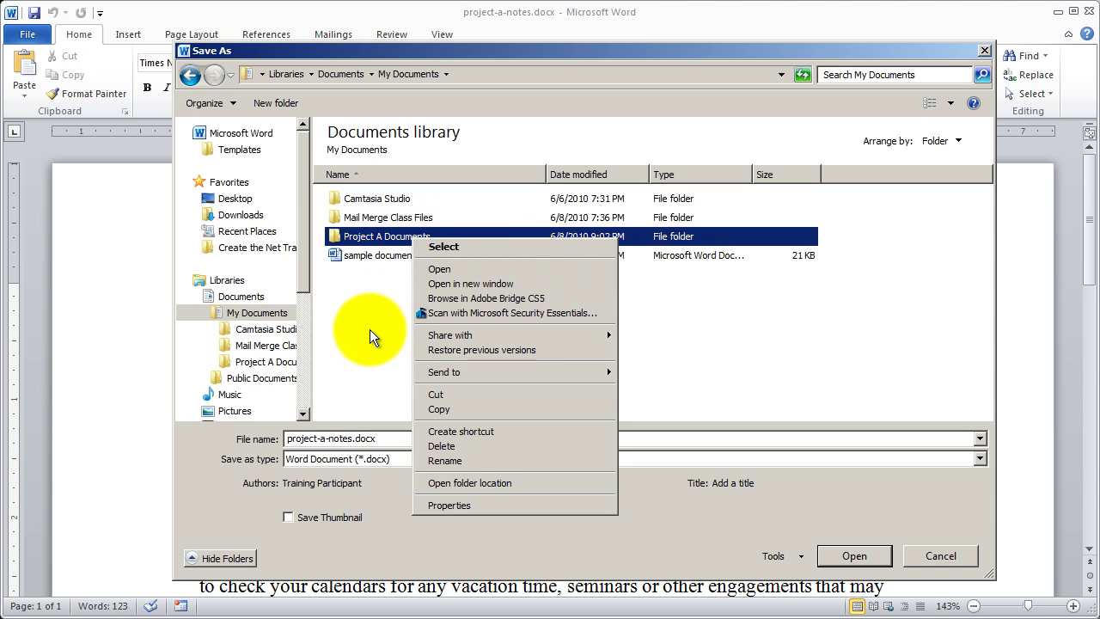
click(387, 303)
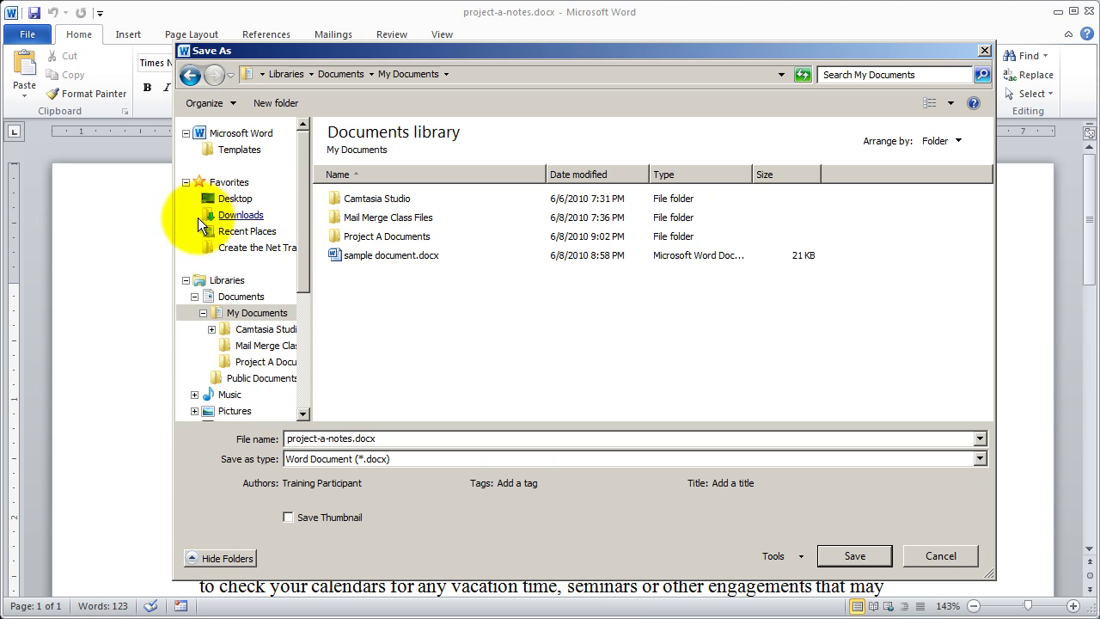
Step: Add the Project A Documents folder to Favorites and open it from there
click(404, 237)
drag(415, 245, 242, 189)
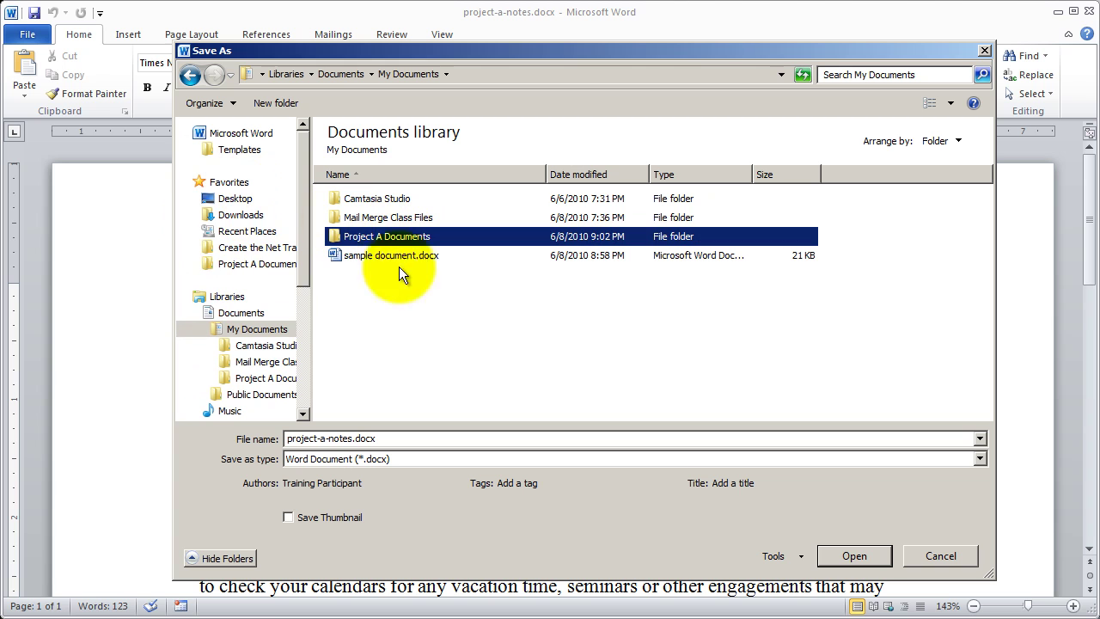
click(256, 266)
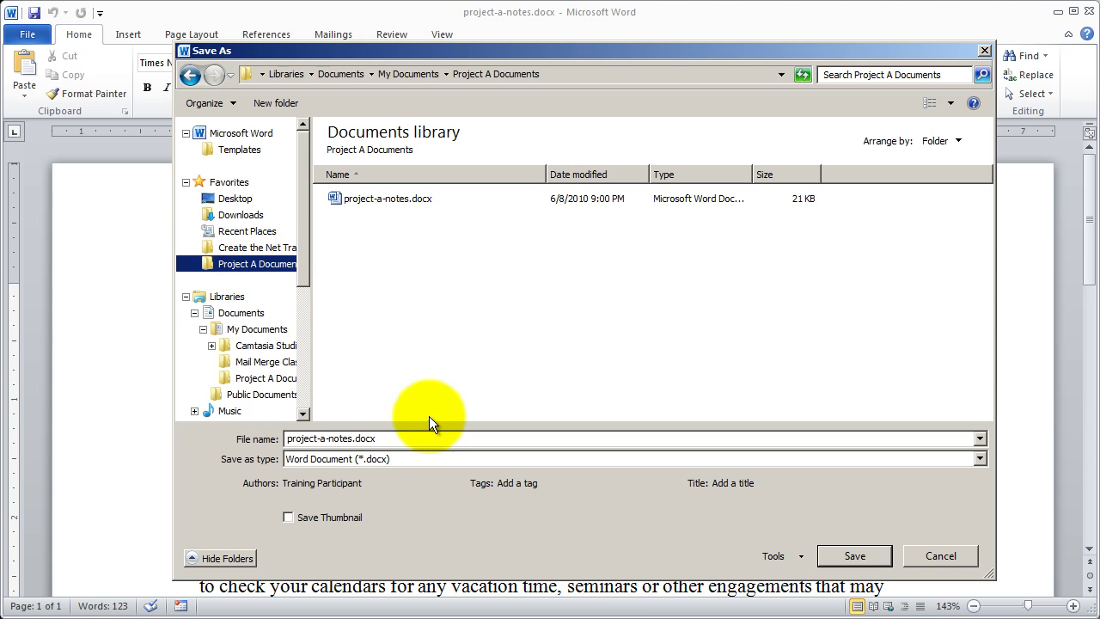
Step: Remove the Project A Documents shortcut from Favorites
right_click(266, 271)
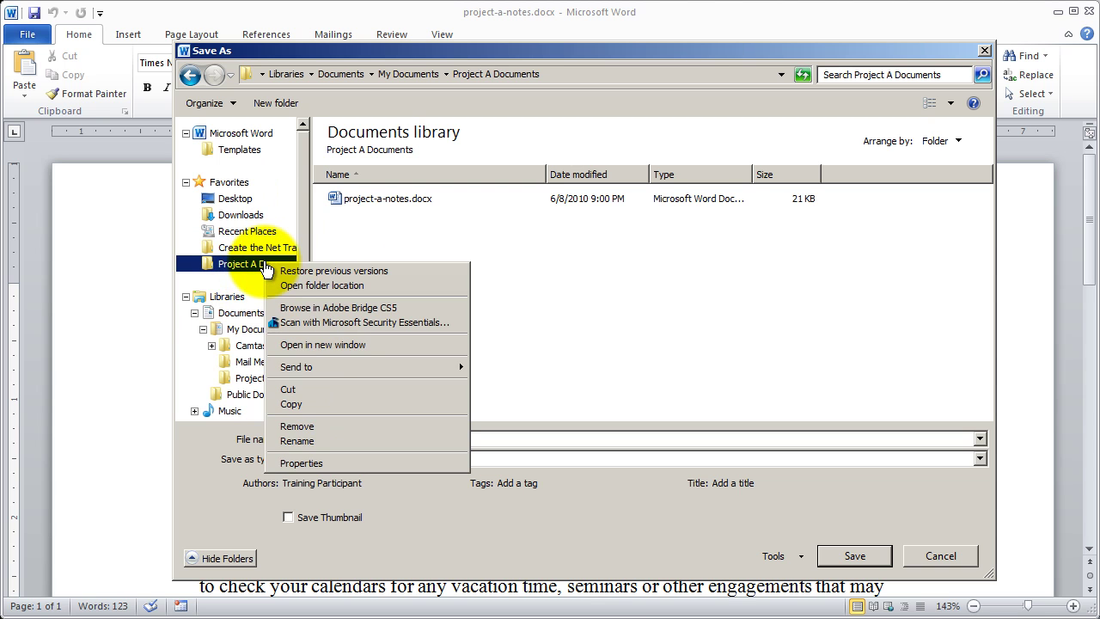
click(346, 427)
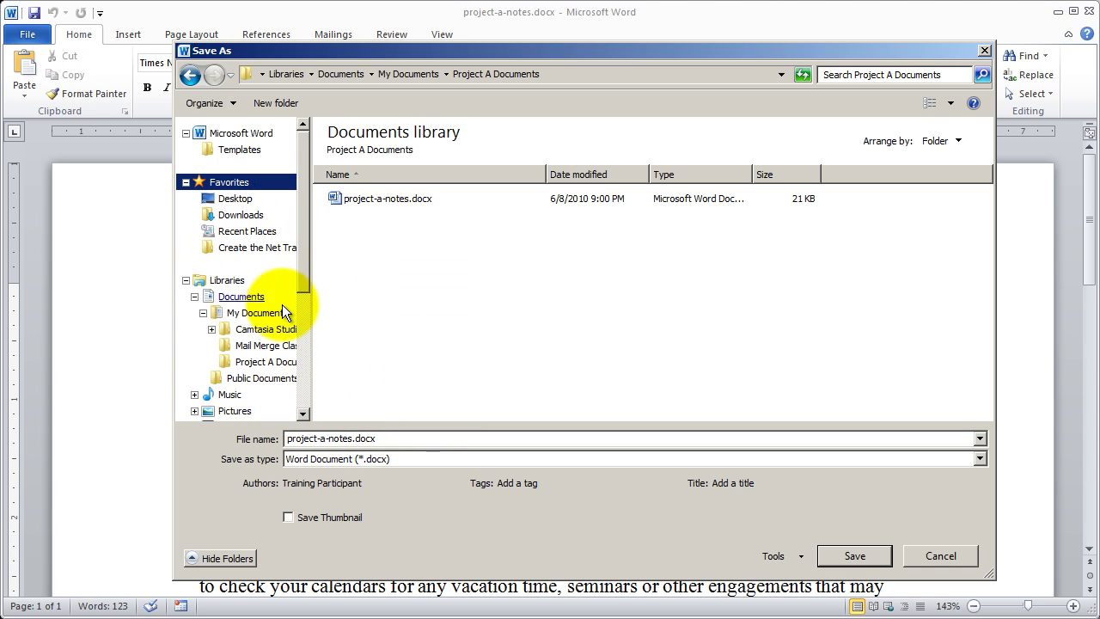